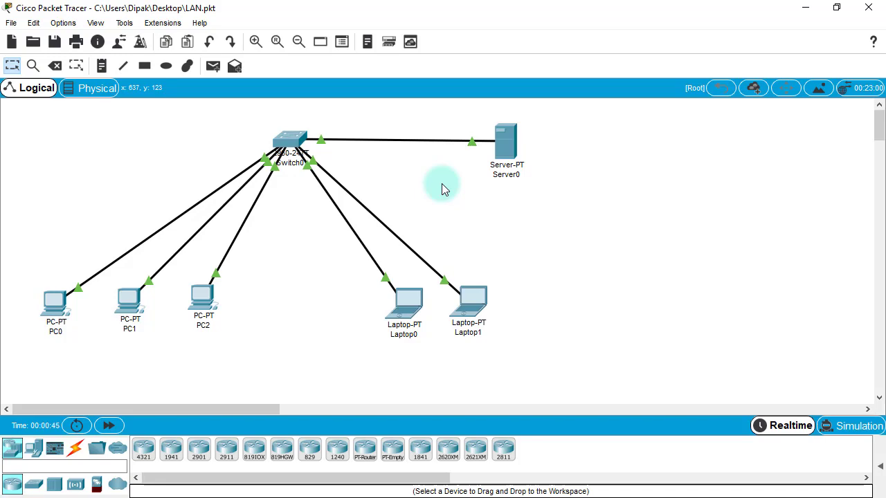
- Open Switch0's CLI and run enable to reach the Switch# privileged prompt
click(293, 143)
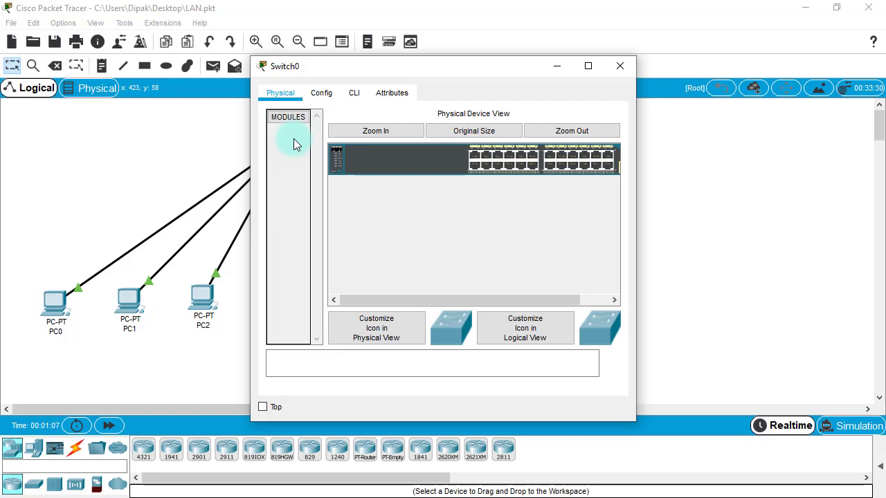
click(356, 94)
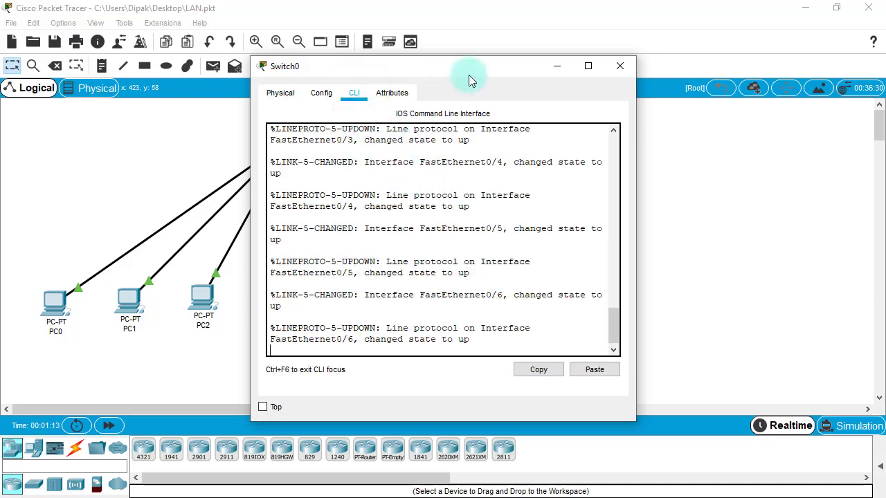
drag(471, 70, 694, 79)
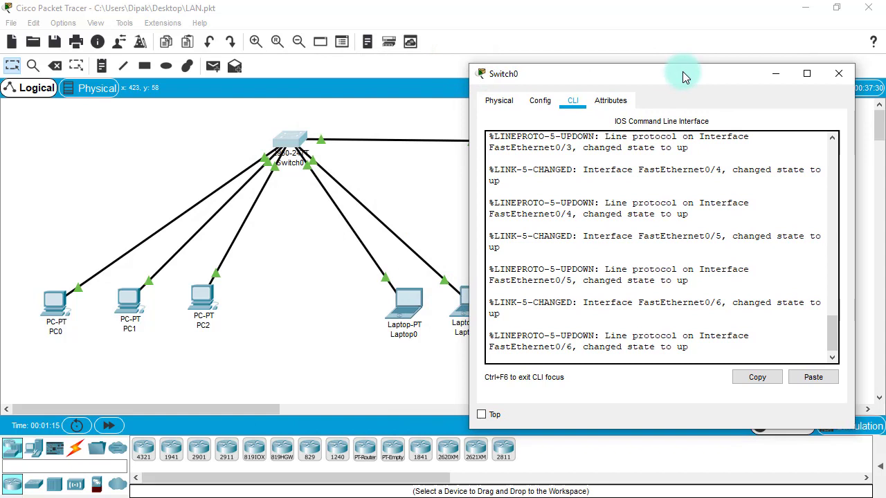
key(Return)
key(Return)
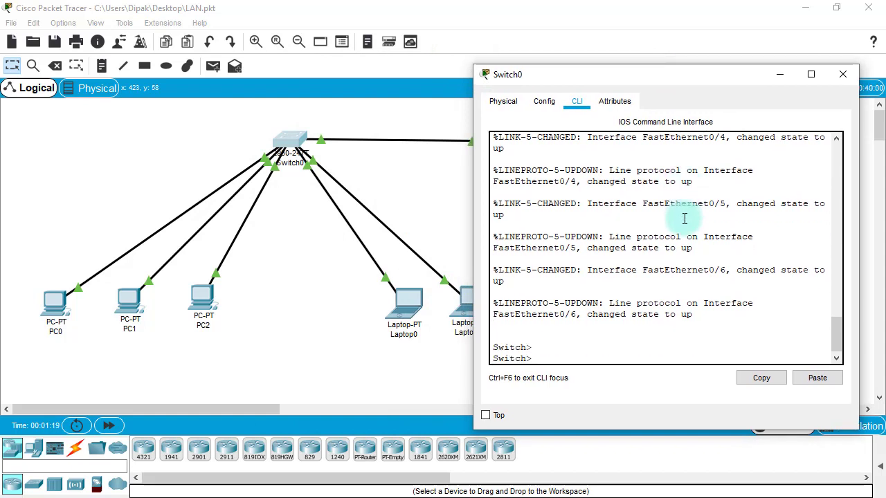
text(enable)
key(Return)
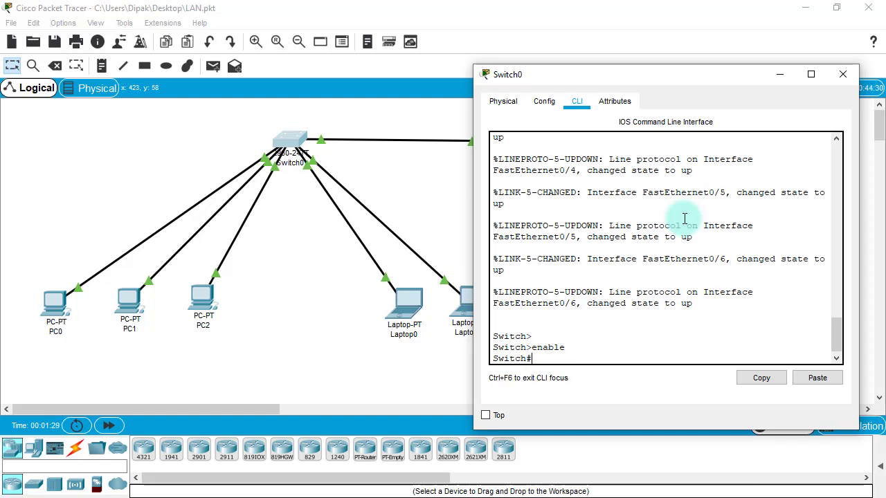
click(522, 358)
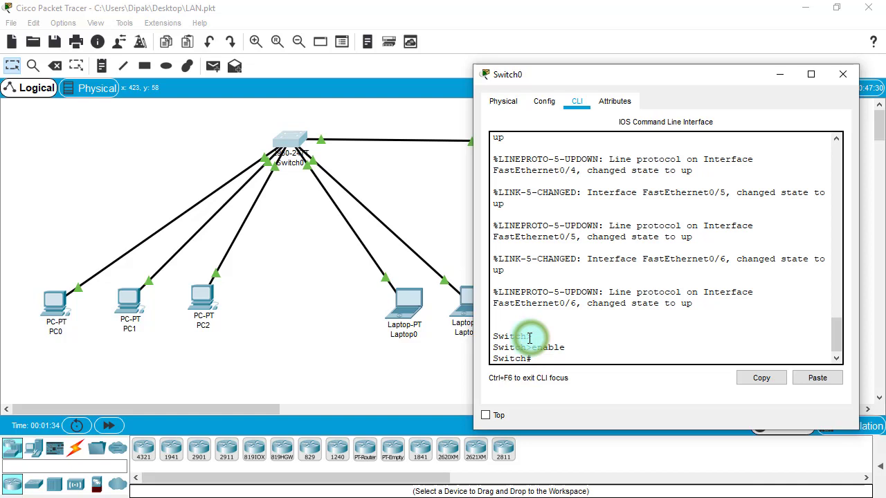
click(528, 336)
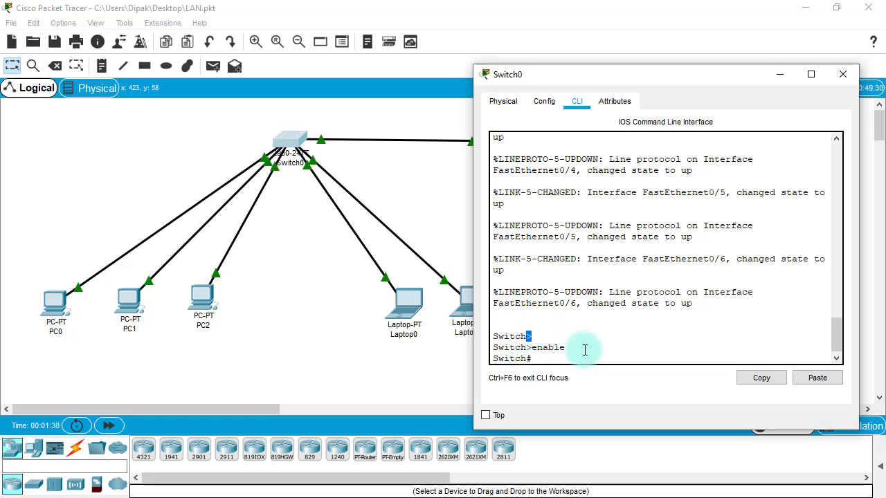
click(585, 350)
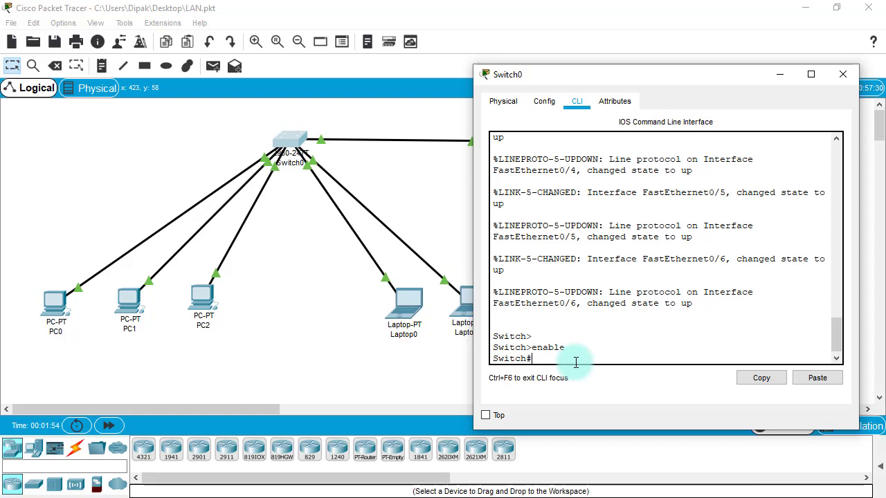
- Run configure terminal, interface FastEthernet0/1, then shutdown on Switch0
text(configu)
text(re)
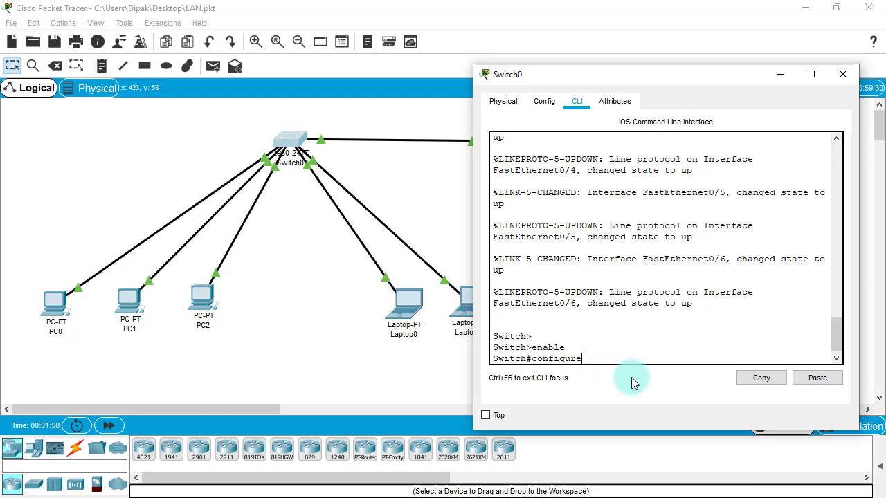
text( t)
text(erminal)
key(Return)
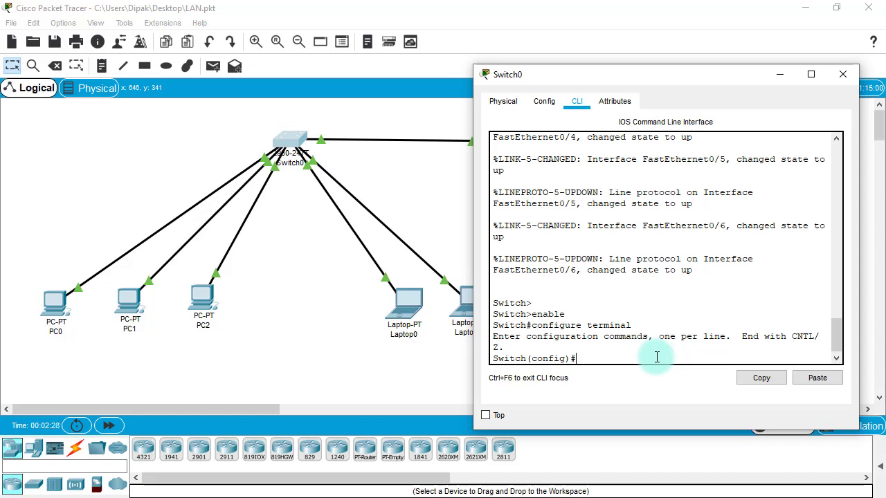
text(inter)
text(face fas)
text(tEthern)
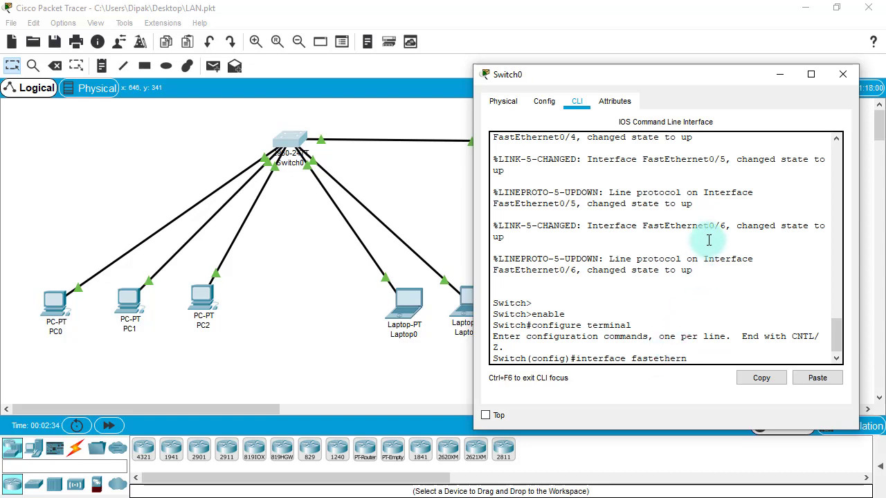
text(e)
text( 0/1)
key(BackSpace)
key(BackSpace)
text(/1)
key(Return)
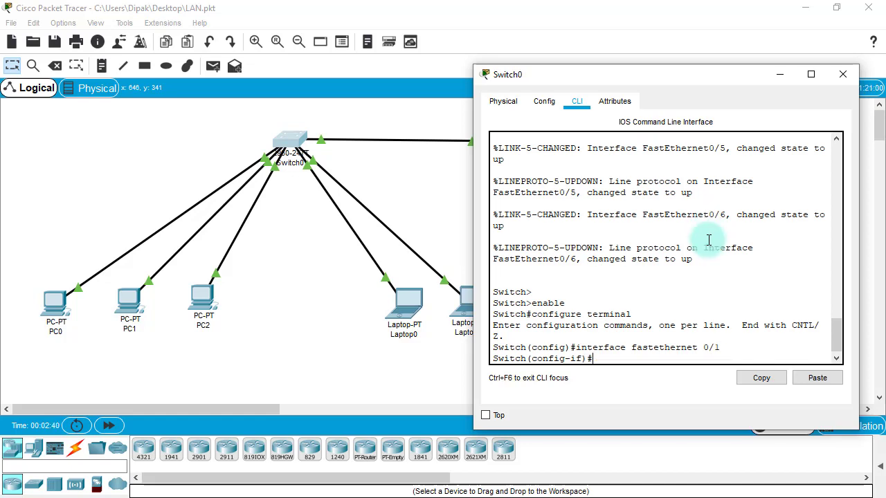
text(shut)
text(down)
key(Return)
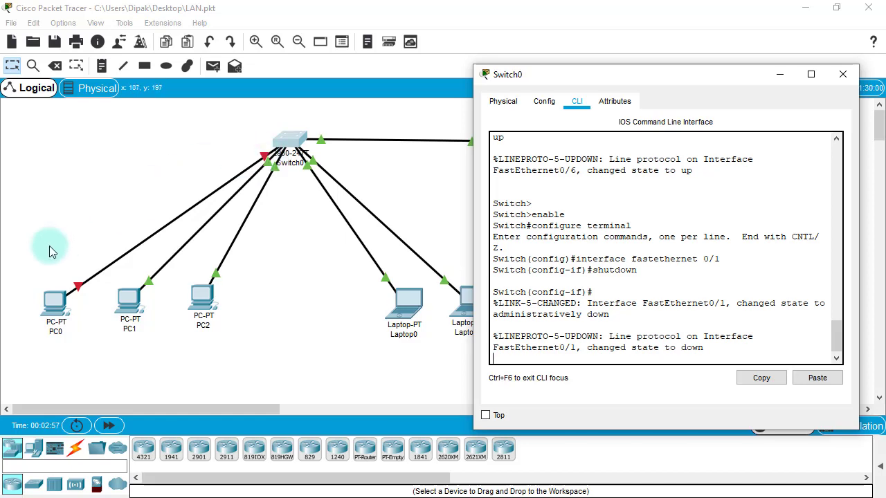
- Ping 192.168.10.10 from PC0's Command Prompt and see the requests time out
click(61, 336)
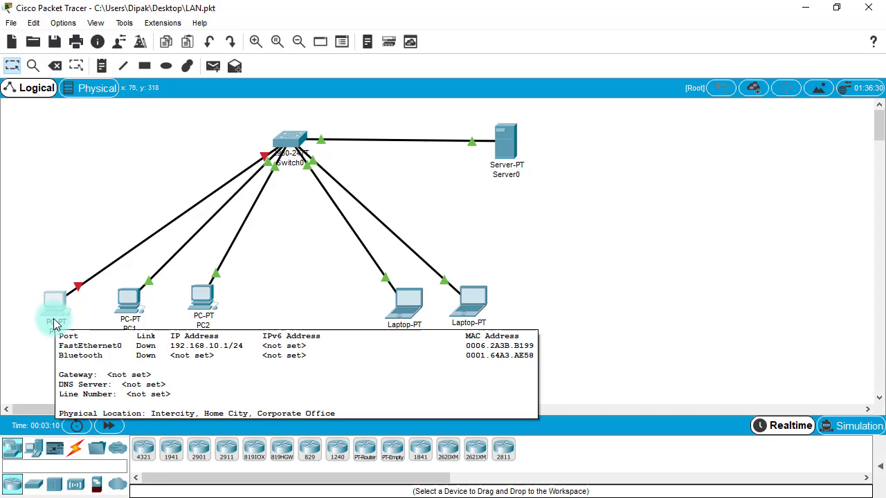
mouse_move(55, 303)
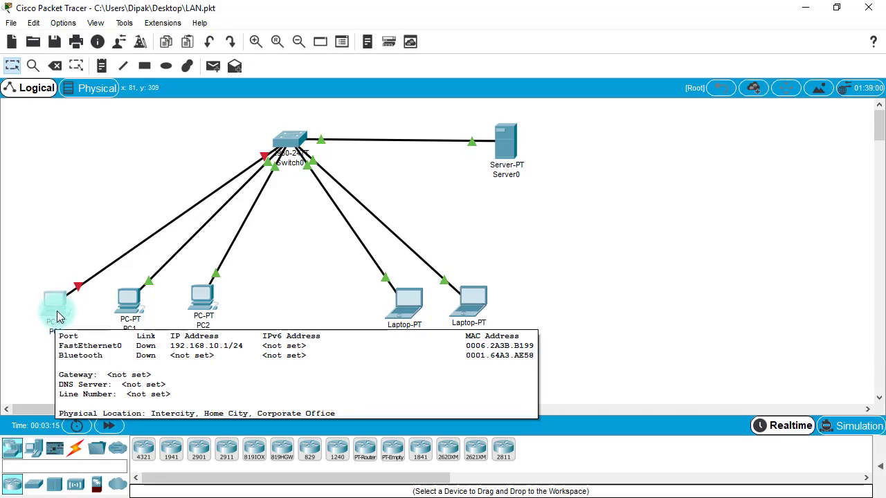
click(59, 316)
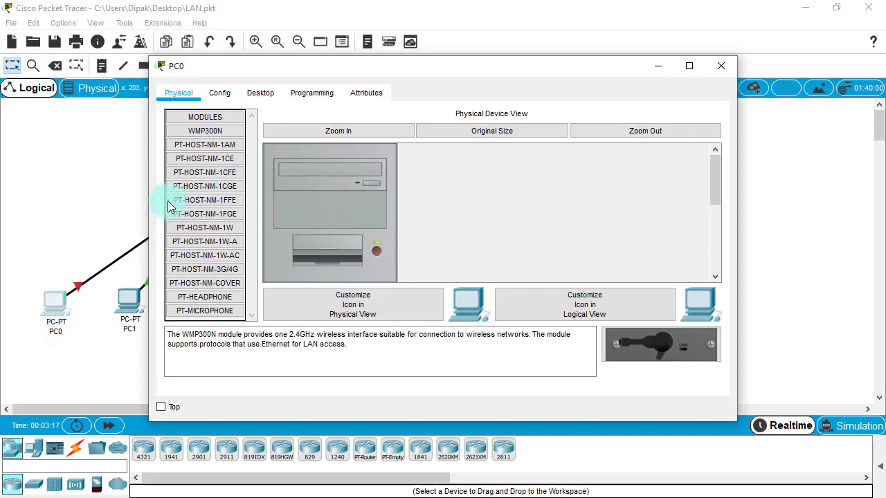
click(263, 97)
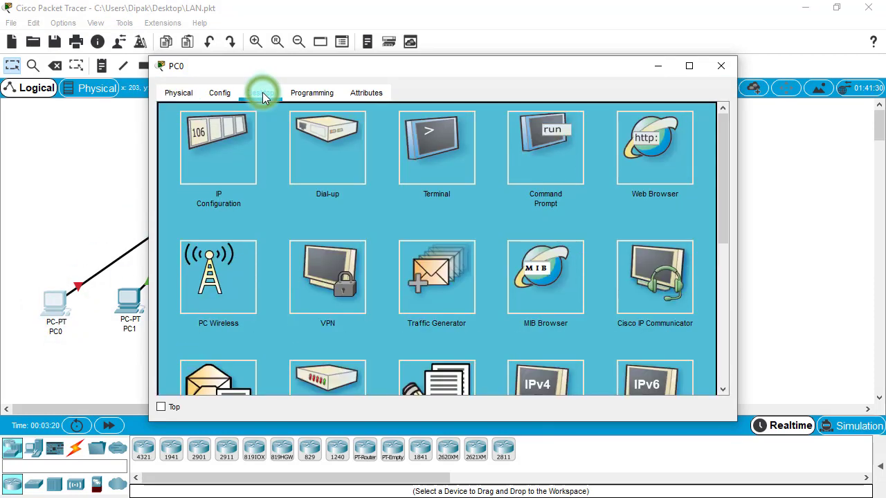
click(547, 164)
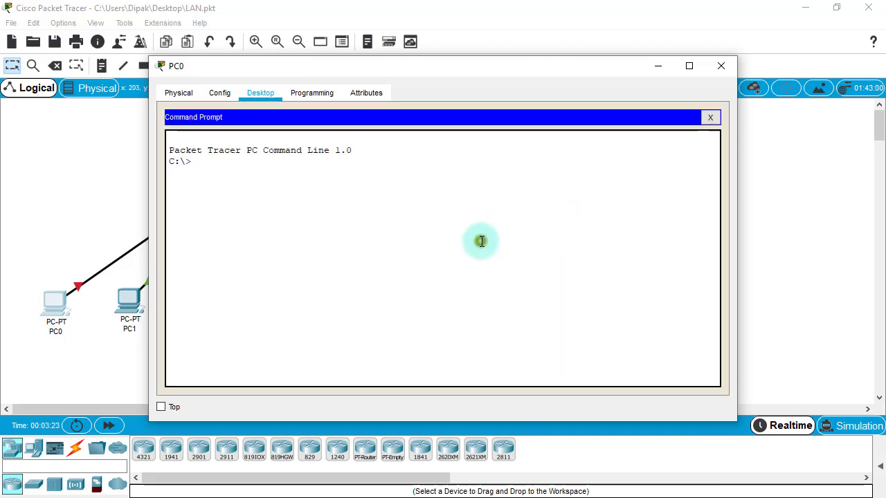
click(480, 240)
text(ping )
text(1)
text(92.168)
text(.)
text(10.10)
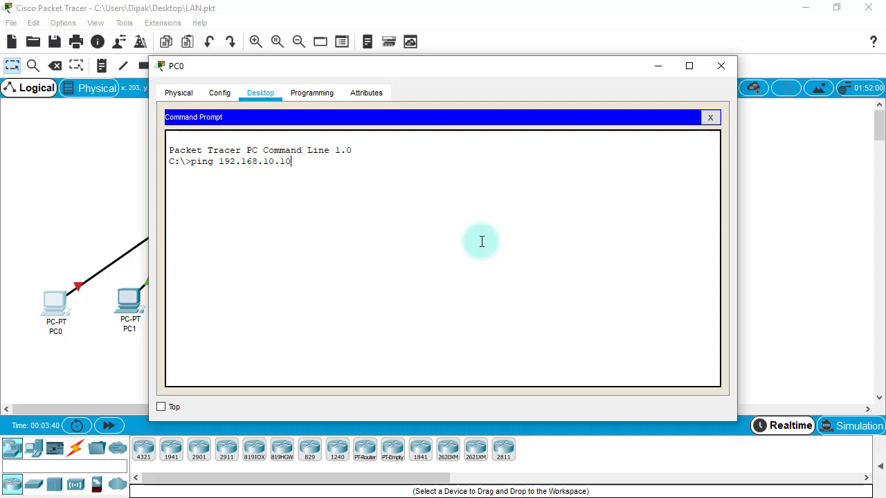
key(Return)
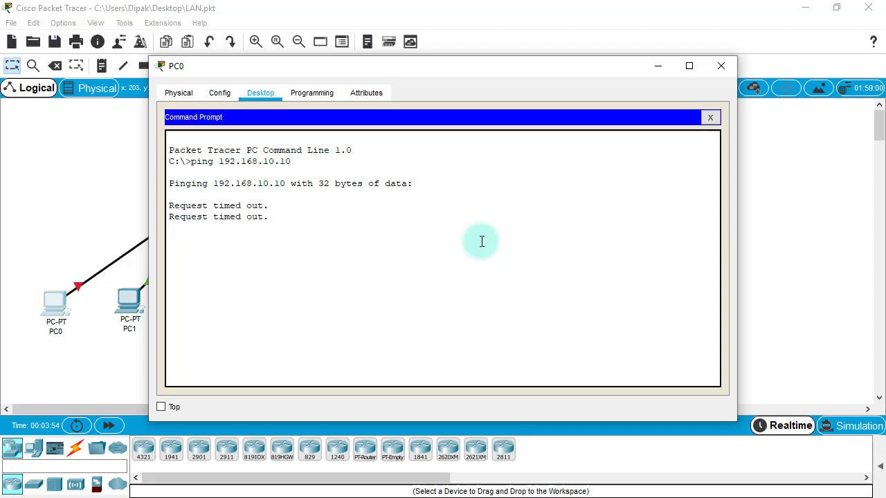
click(713, 121)
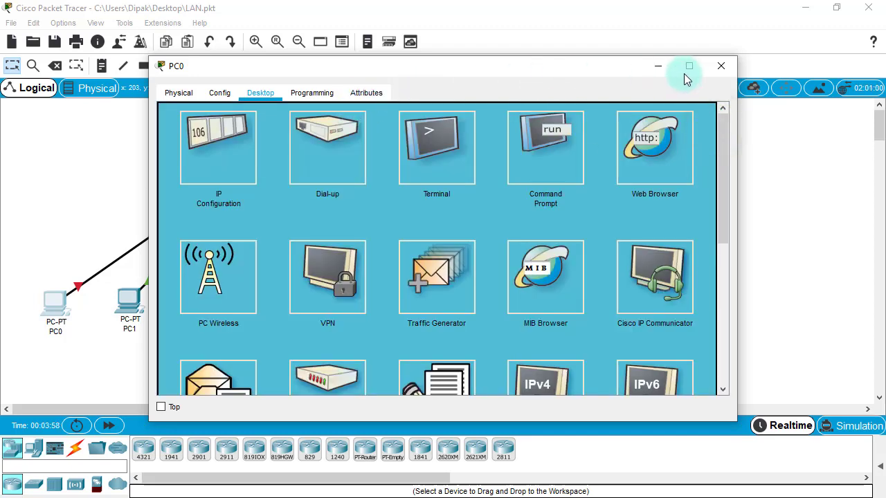
- Back in Switch0's interface mode, run no shutdown on FastEthernet0/1
click(730, 68)
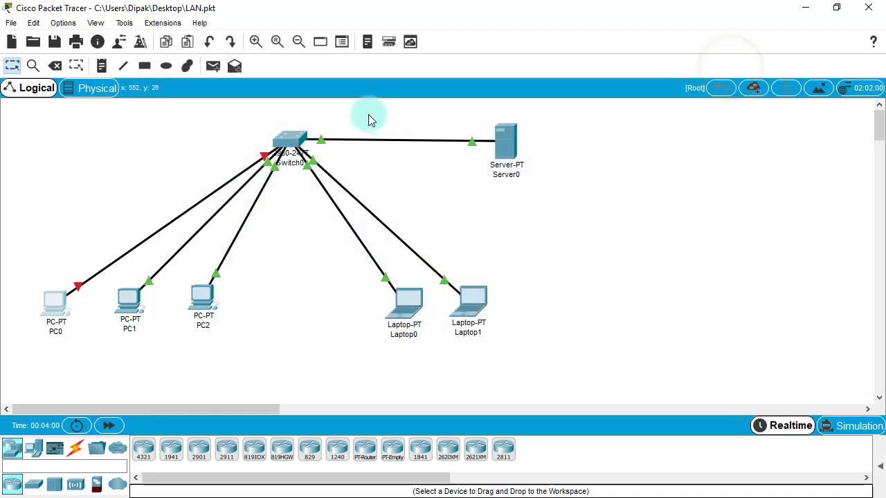
click(282, 142)
click(640, 290)
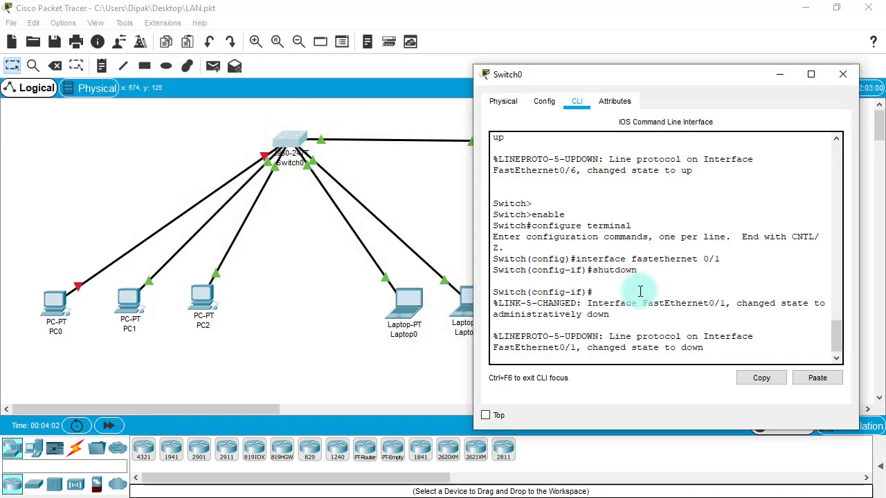
key(Return)
key(Return)
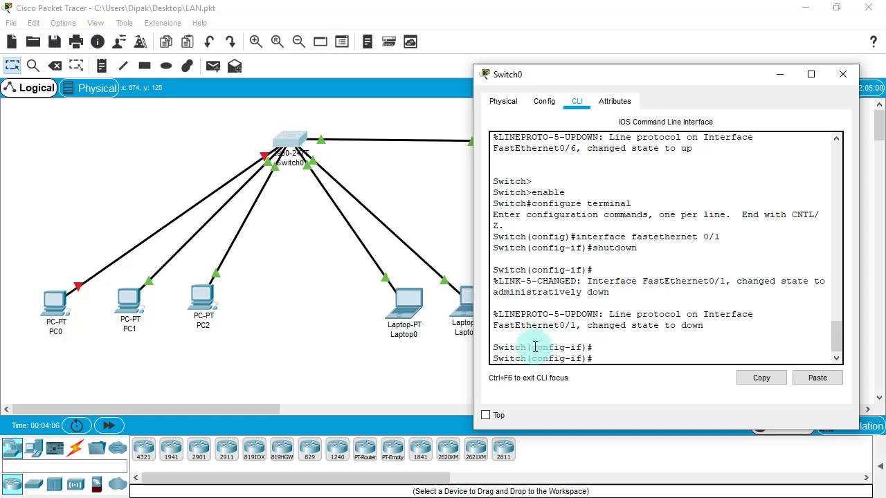
drag(532, 347, 582, 347)
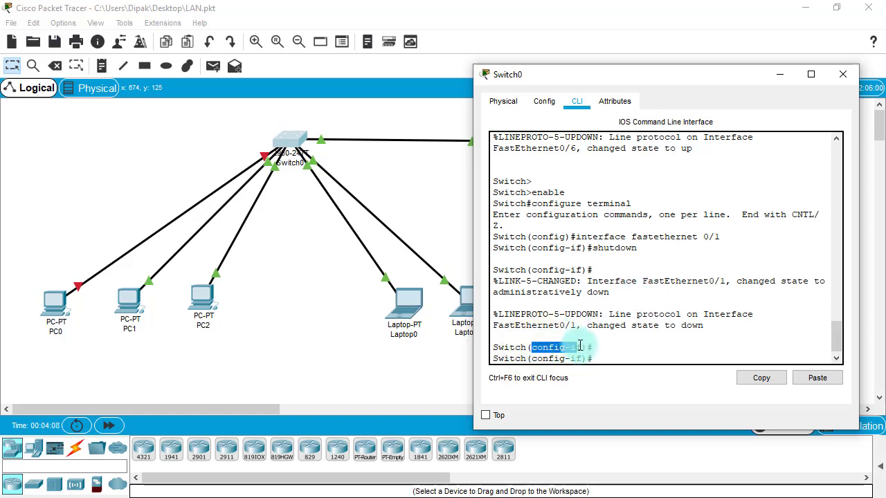
click(601, 350)
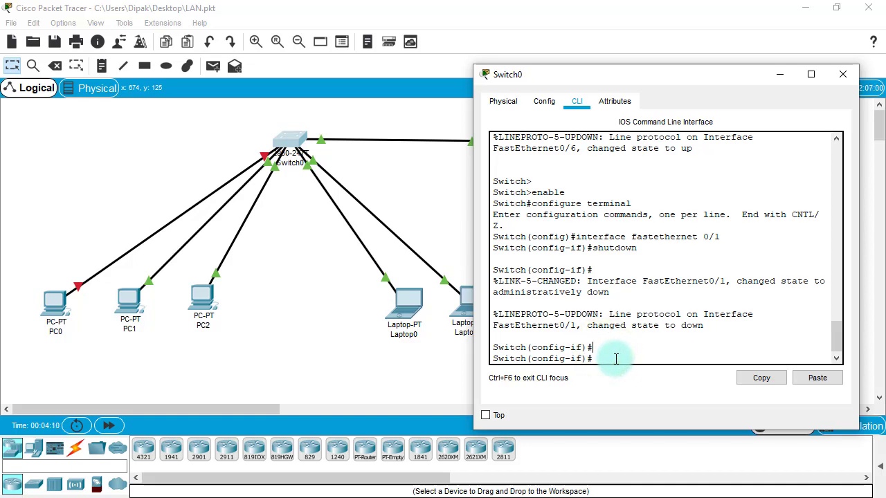
text(no shutd)
text(own)
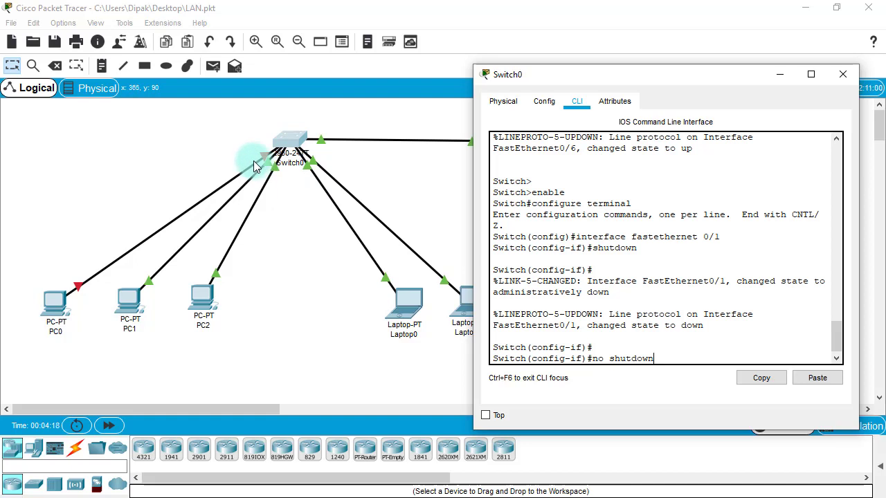
key(Return)
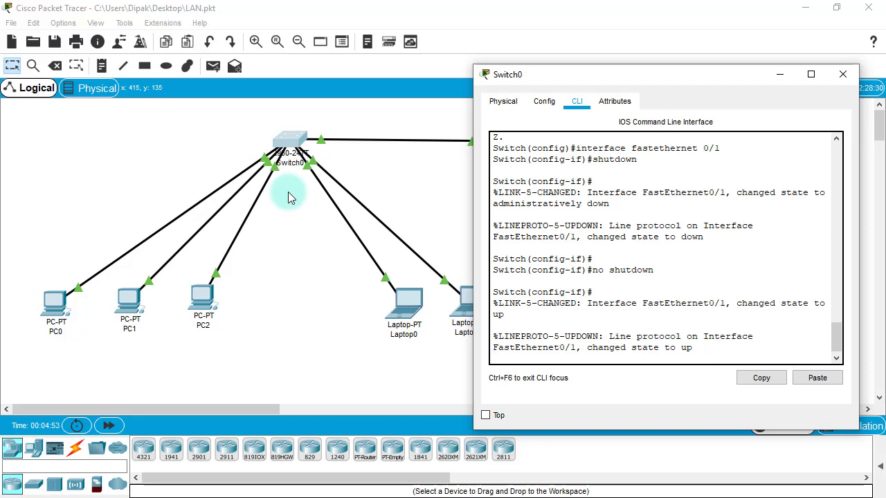
- Repeat PC0's ping to 192.168.10.10, getting four replies, then close PC0
click(76, 297)
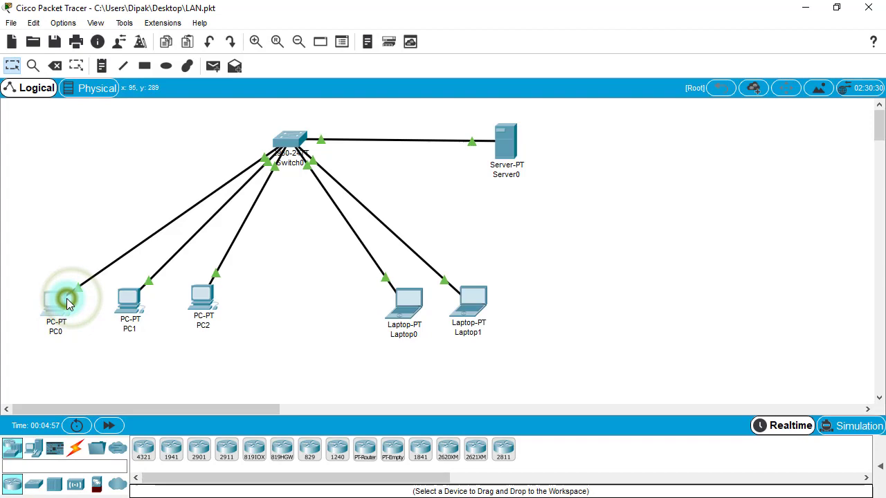
click(57, 305)
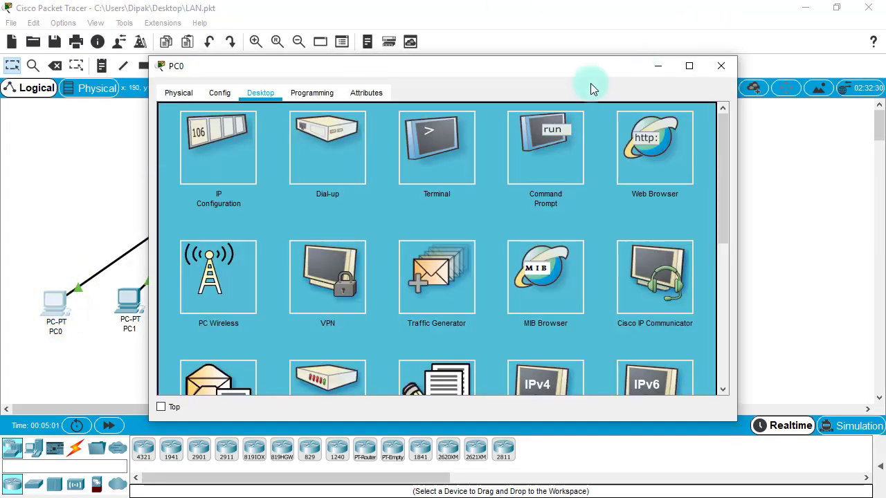
click(532, 128)
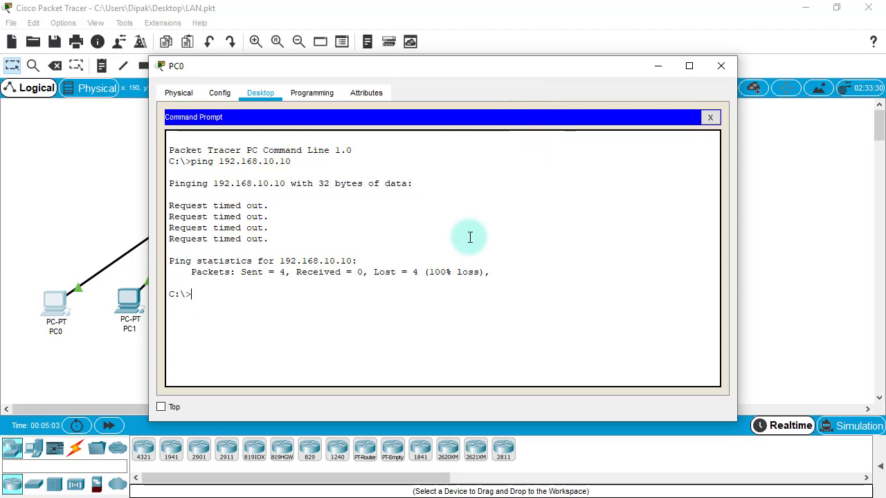
key(Up)
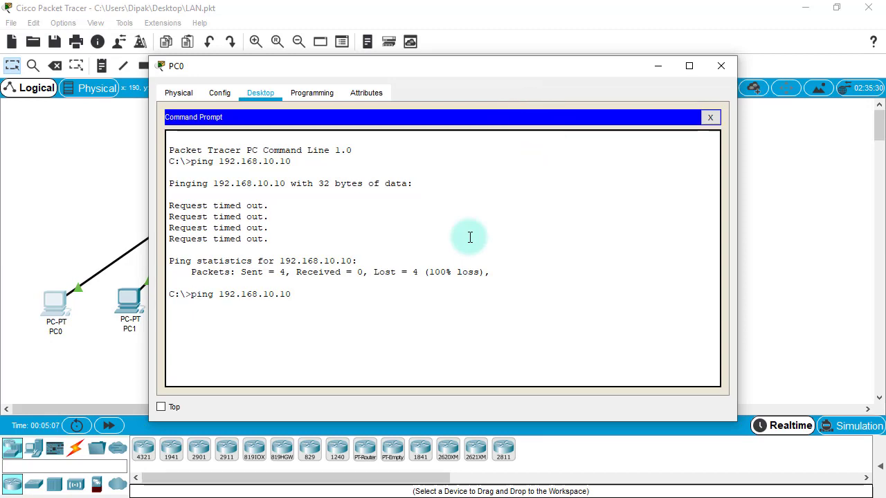
key(Return)
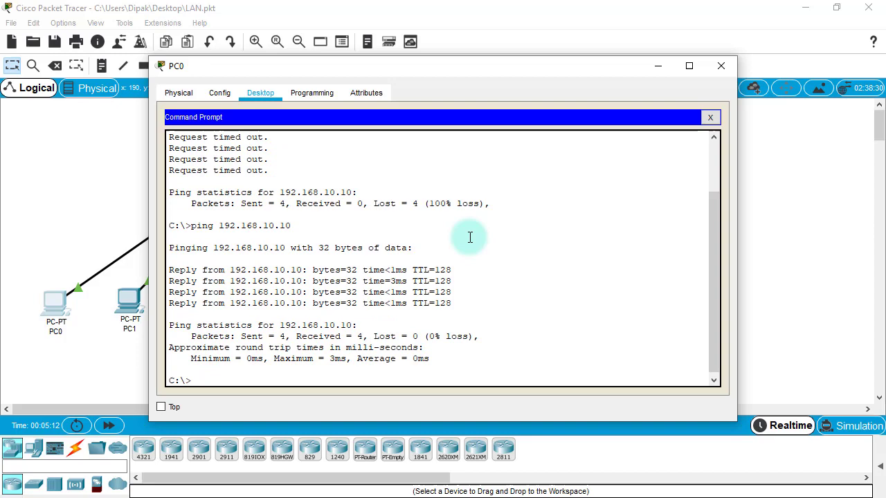
click(720, 66)
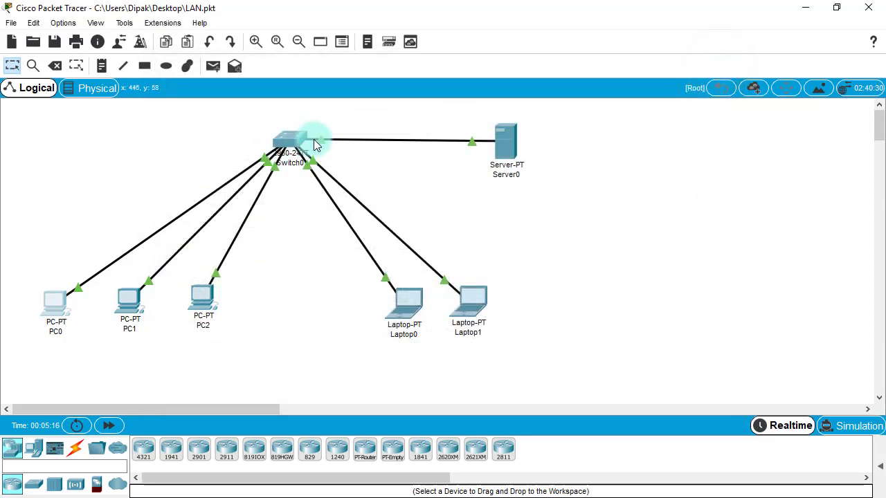
mouse_move(290, 139)
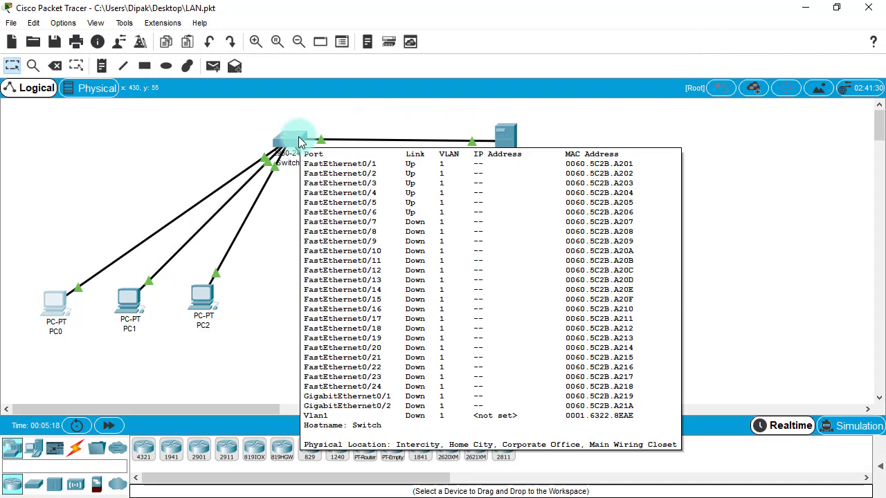
- In Switch0's CLI, exit interface and global configuration and end the console session
click(299, 142)
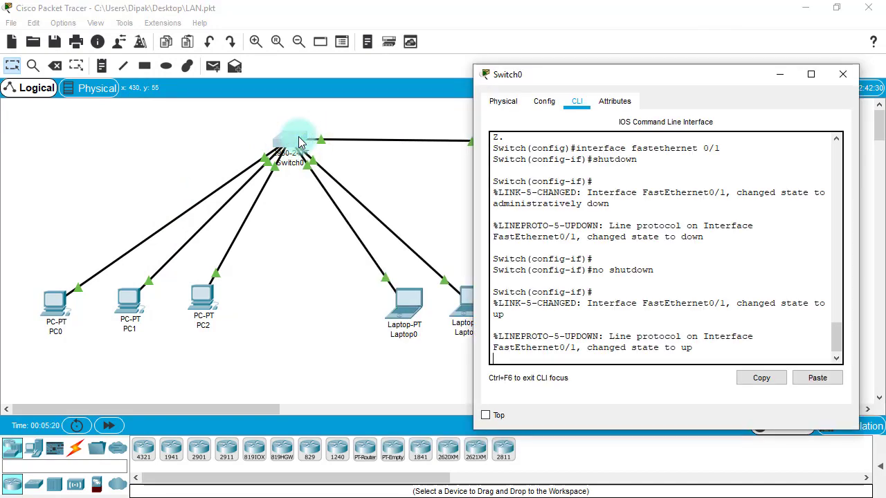
key(Return)
key(Return)
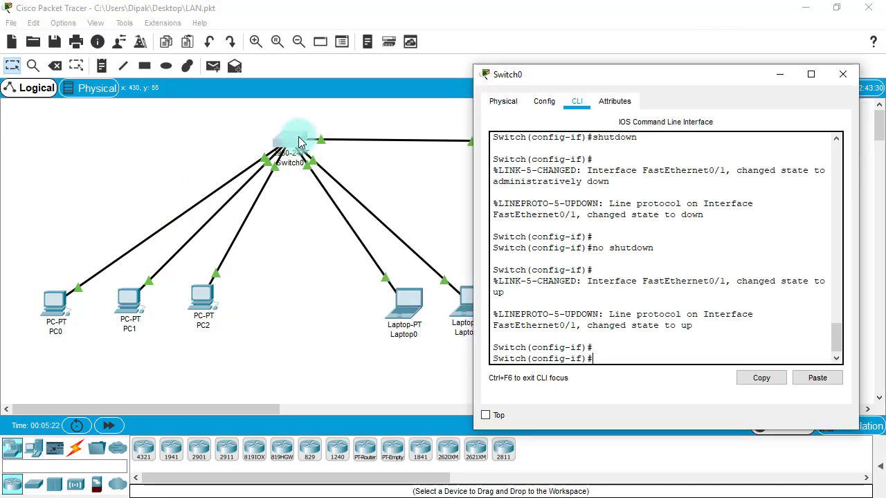
text(exit)
key(Return)
text(exit)
key(Return)
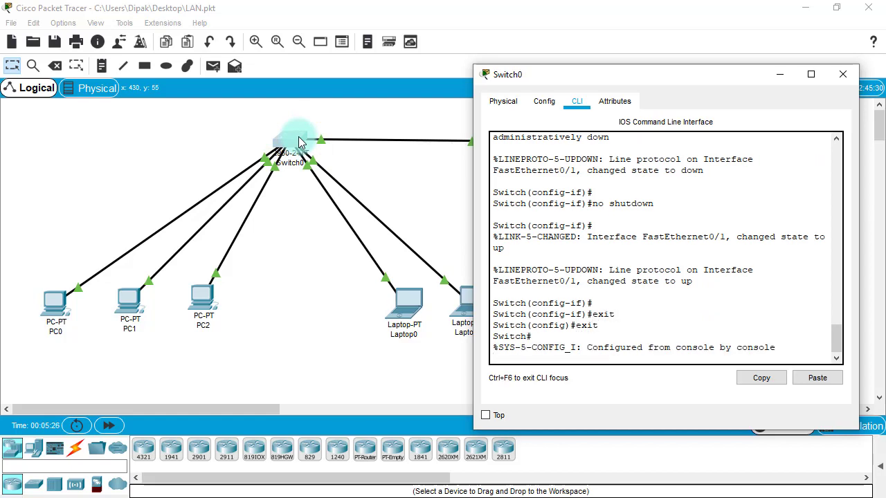
key(Return)
key(Return)
text(xit)
key(Return)
key(Return)
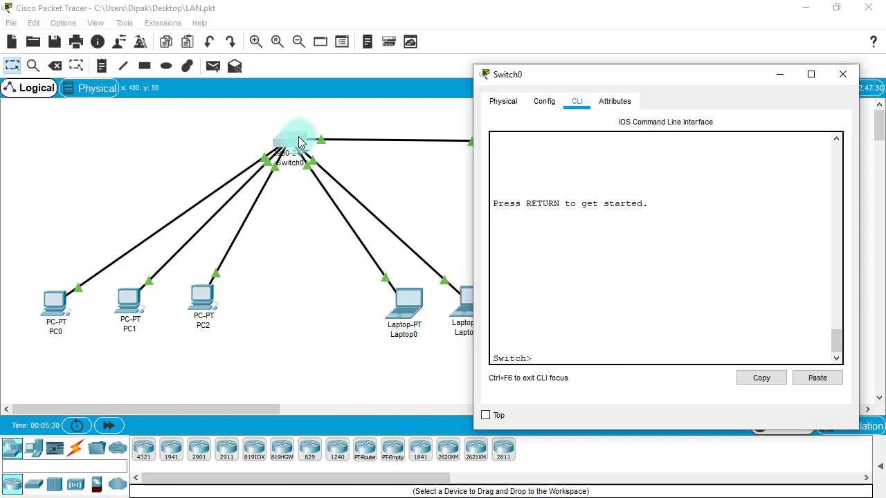
- Run enable and configure terminal on the restarted session
text(e)
text(nable)
key(Return)
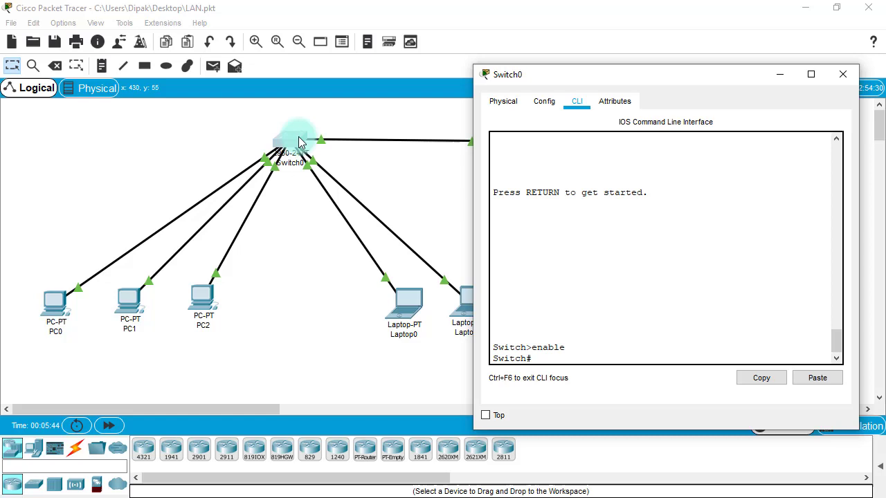
text(conf)
text(igure terminal)
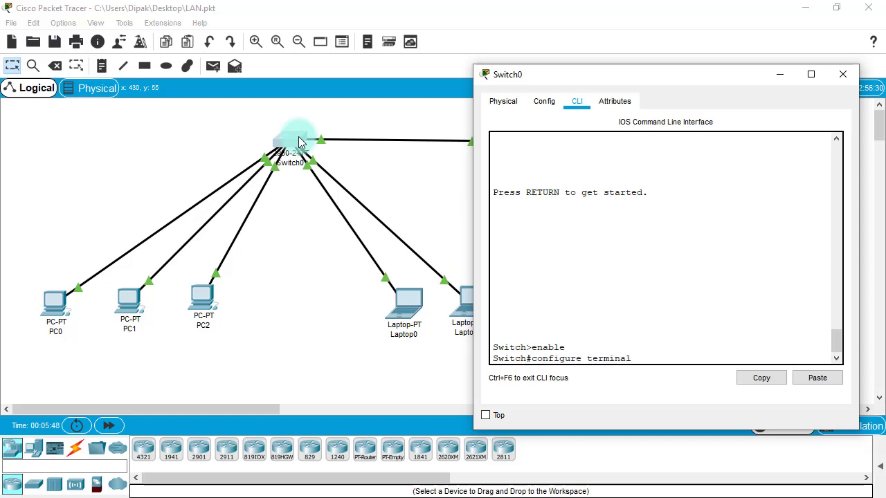
key(Return)
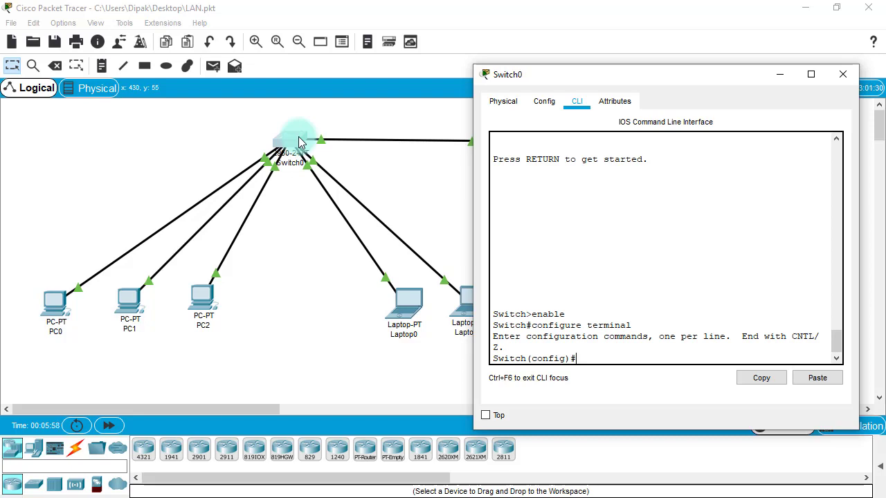
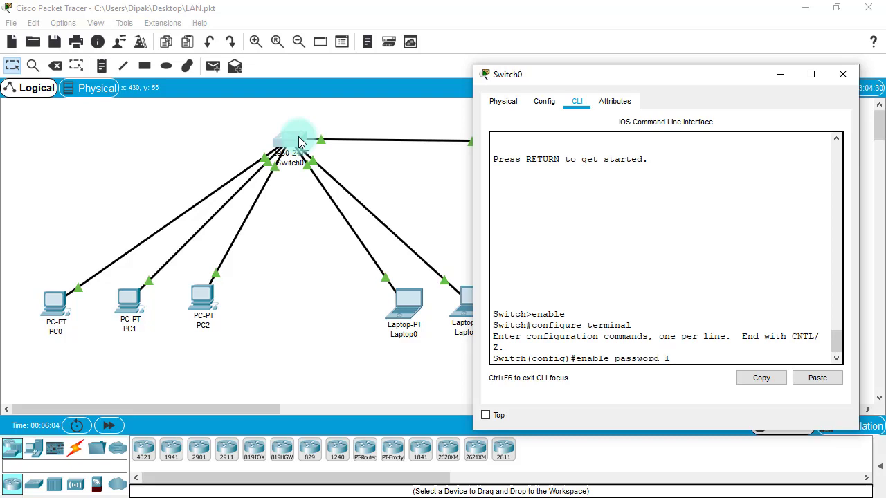
- Set enable password lorem, then exit and disable back to user mode
key(Return)
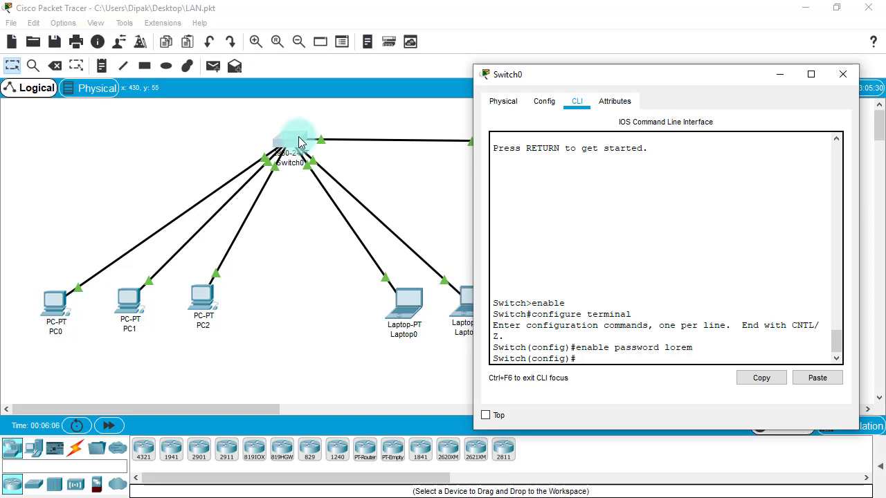
key(Return)
key(Return)
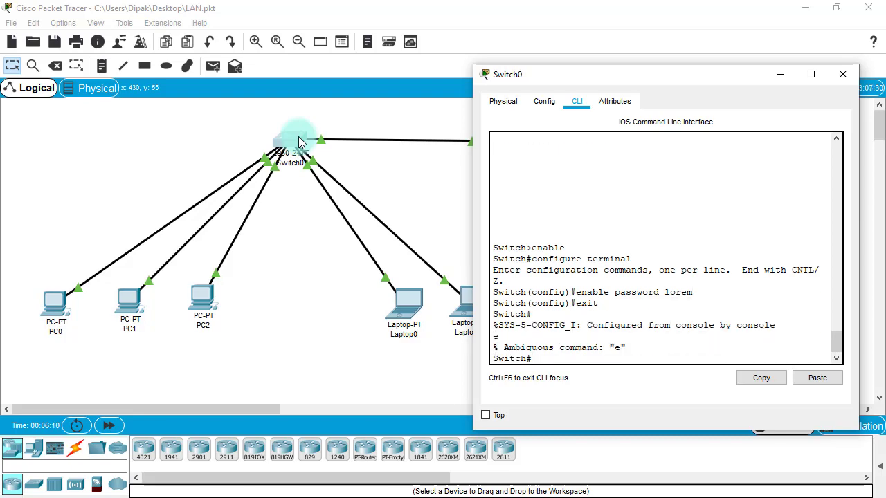
key(Return)
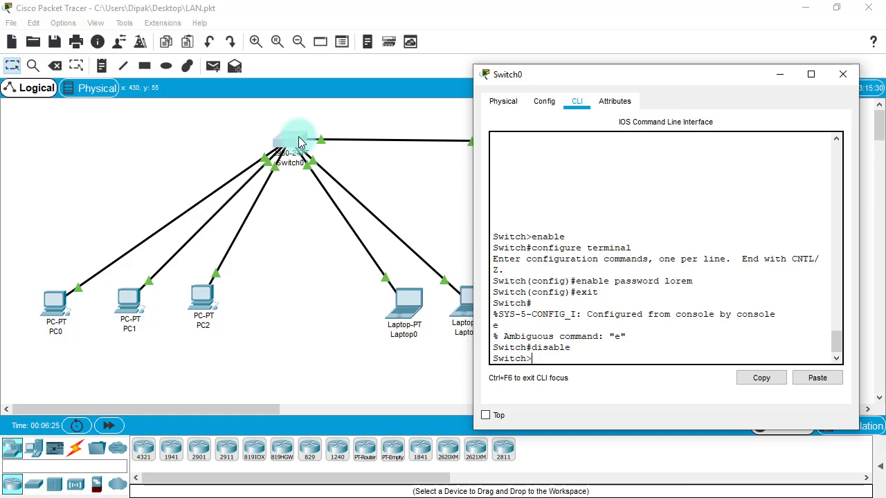
- Run enable with three empty passwords, getting % Bad secrets, then enable again
text(nable)
key(Return)
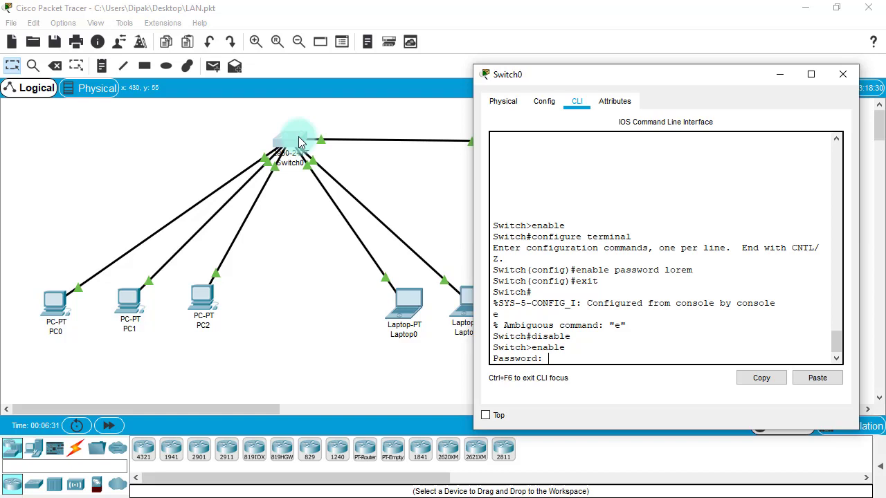
key(Return)
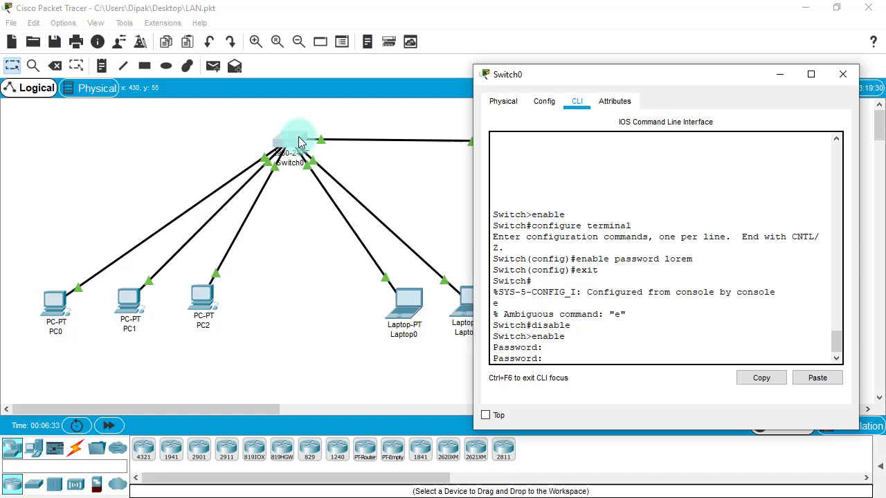
key(Return)
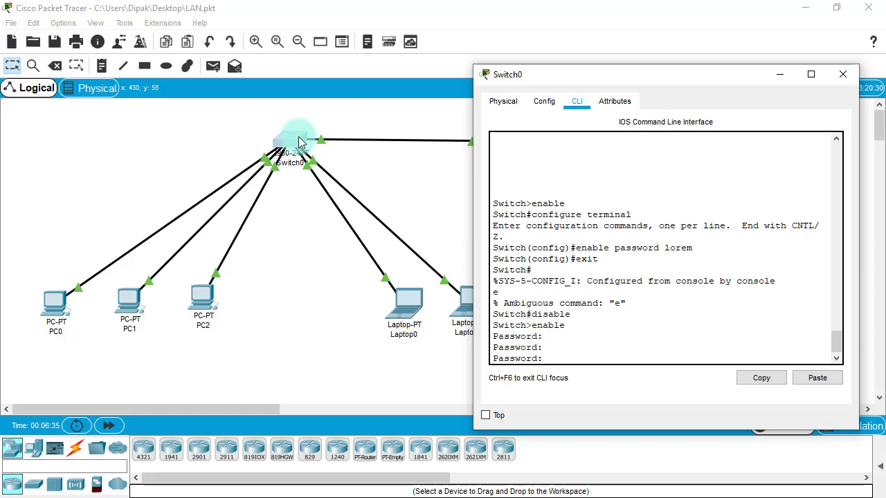
key(Return)
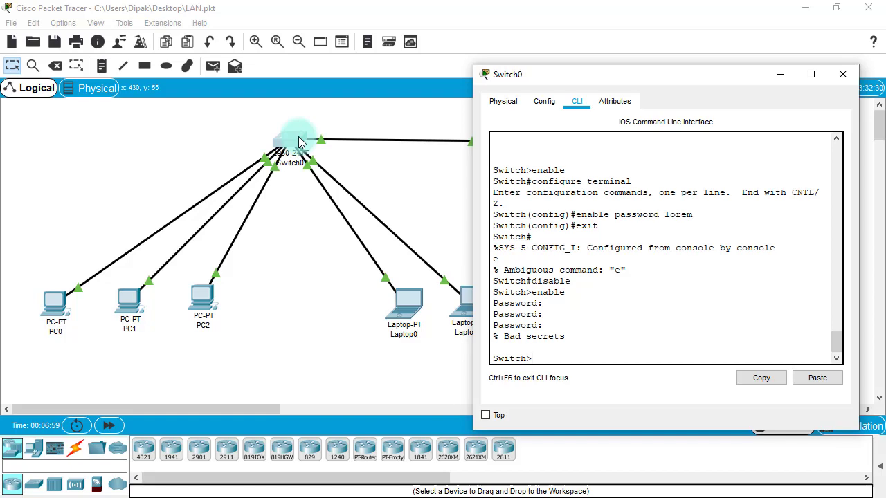
text(e)
text(nable)
key(Return)
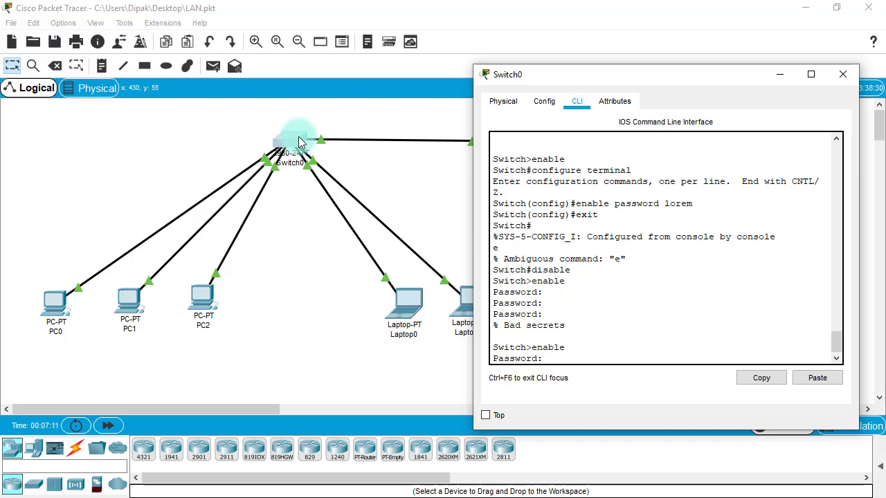
text(lorem)
key(Return)
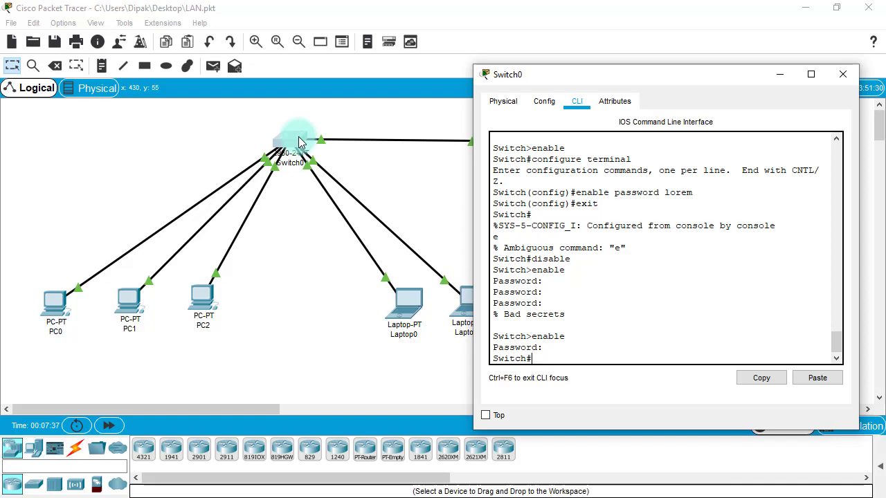
text(configure)
text( termina)
text(l)
key(Return)
- Abandon the partial enable secret command, exit configuration, and start typing show
text(en)
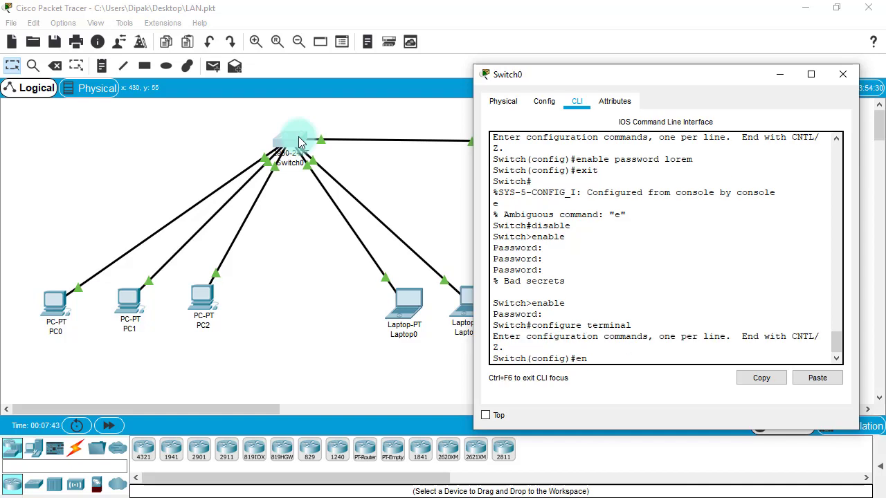
text(able se)
text(cret)
key(BackSpace)
key(BackSpace)
key(BackSpace)
key(BackSpace)
key(BackSpace)
key(BackSpace)
text(ex)
key(Return)
key(Return)
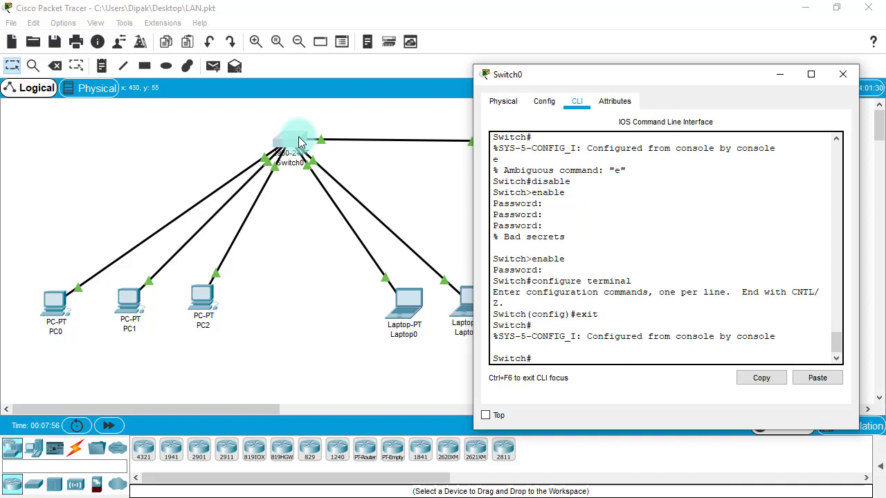
text(show)
text(running-)
text(config)
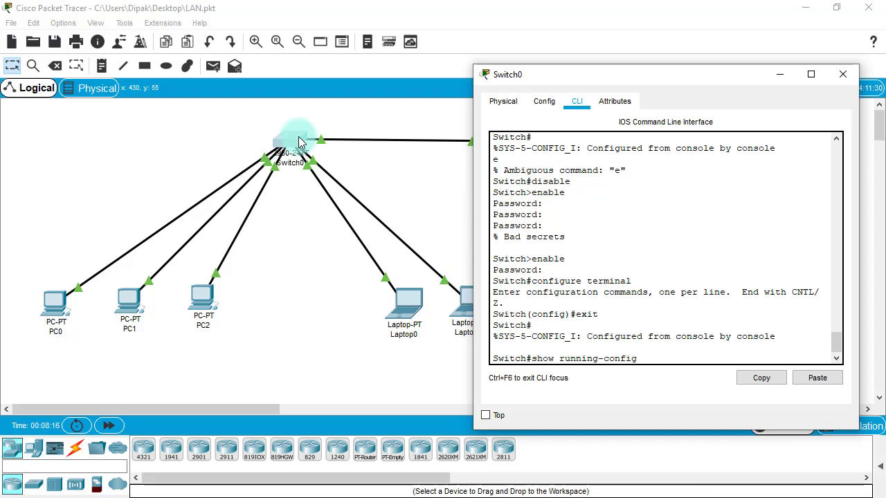
key(Return)
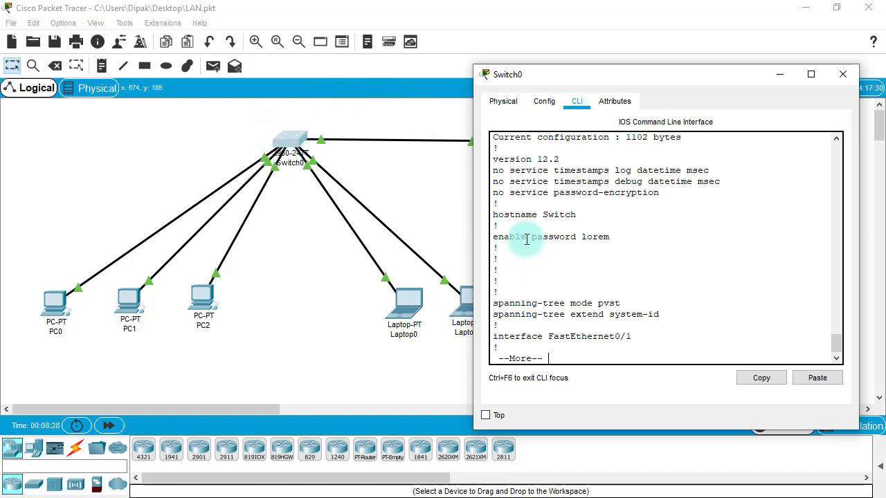
drag(582, 237, 604, 238)
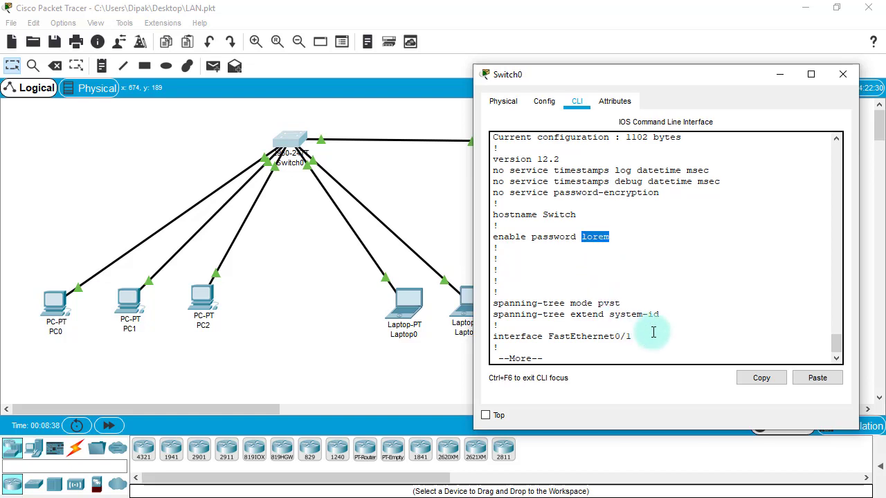
key(Return)
key(Return)
key(Return)
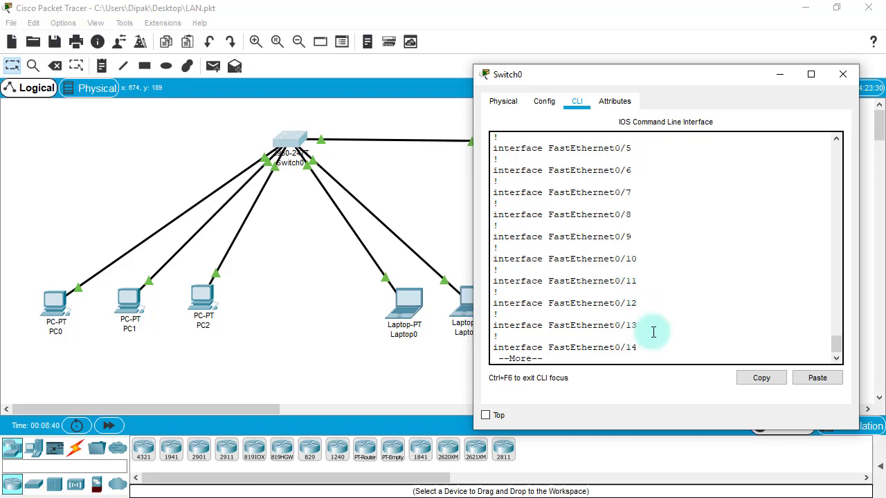
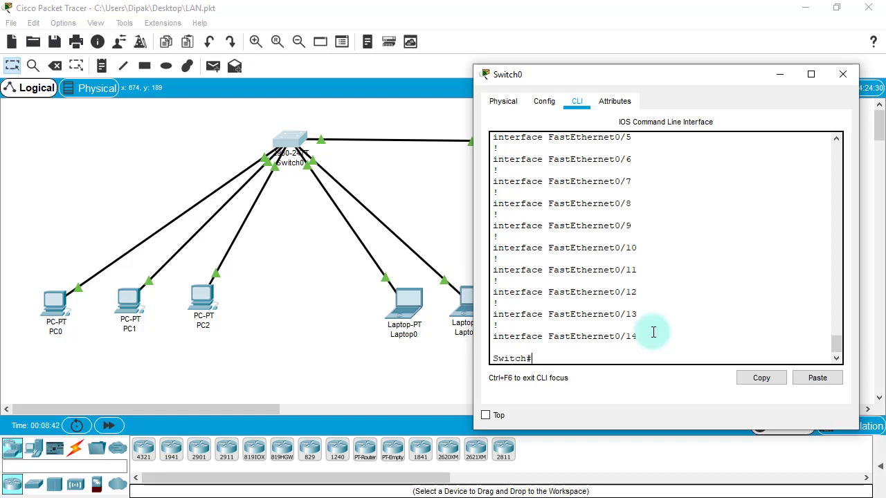
key(Return)
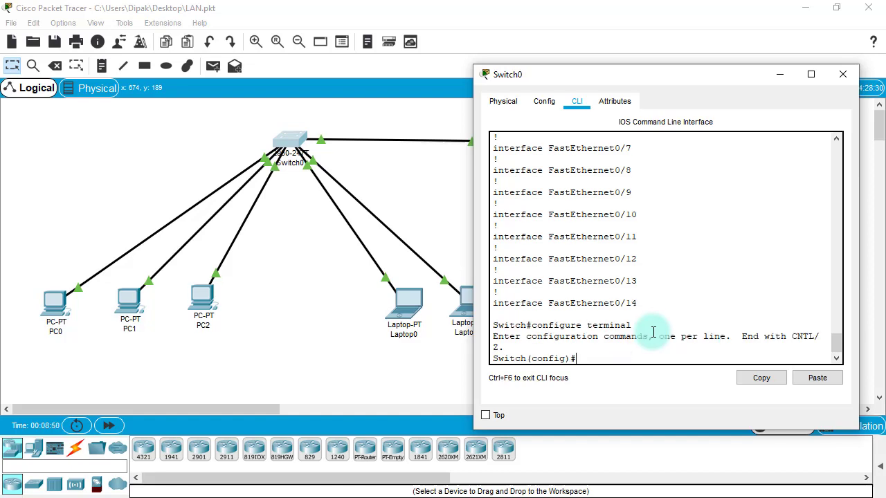
key(Return)
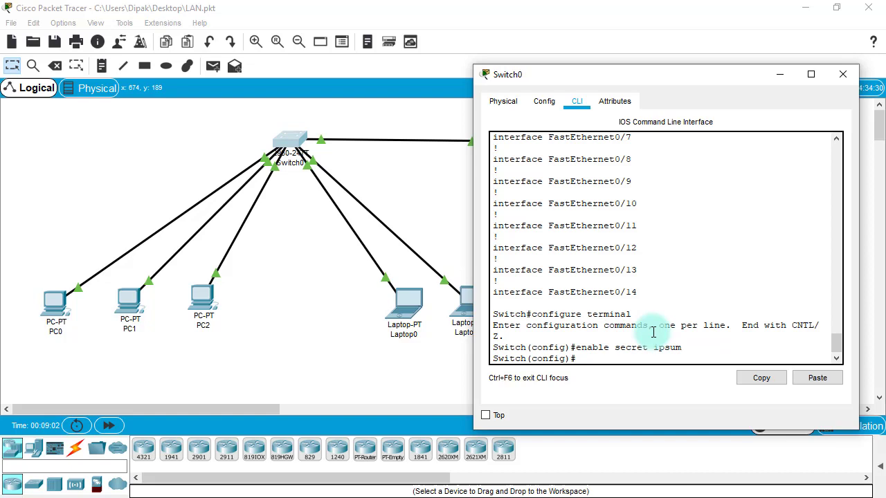
key(Return)
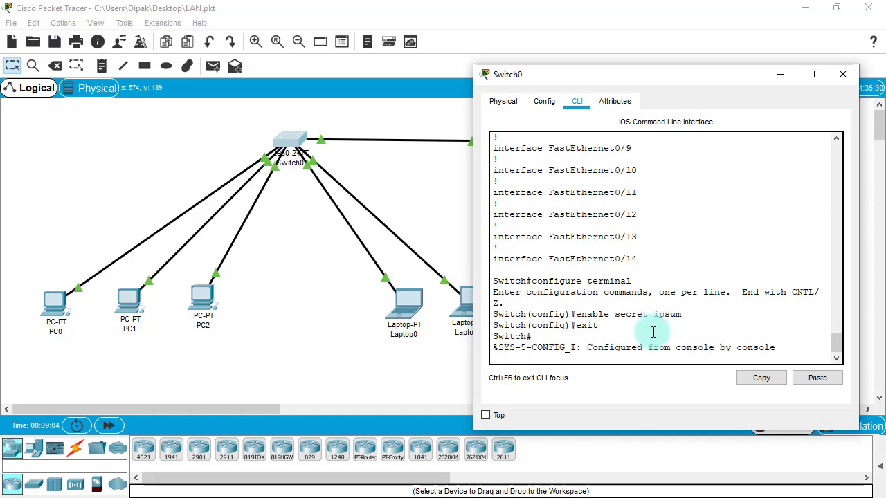
- Log out of Switch0's console session from a fresh privileged prompt
key(Return)
text(exit)
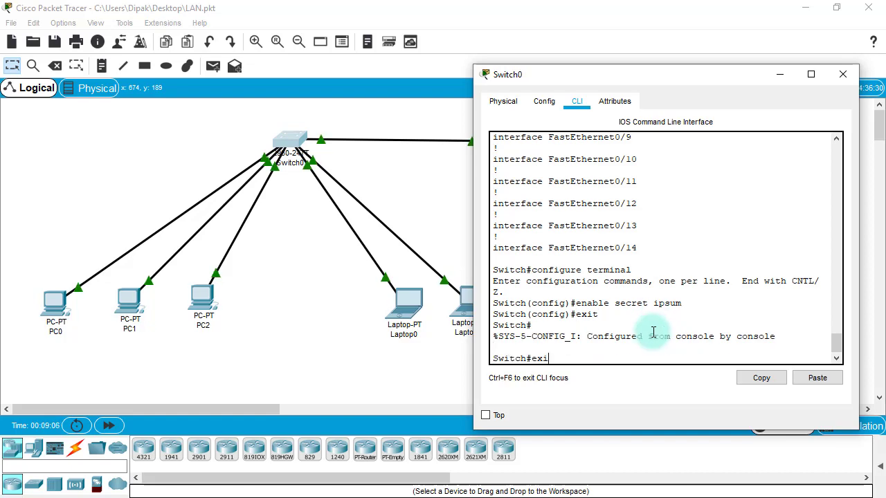
key(Return)
key(Return)
key(Return)
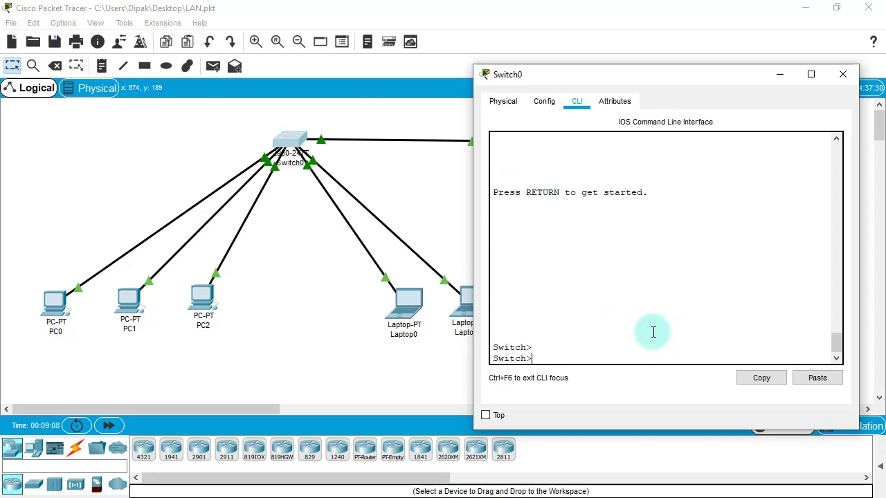
- Reach privileged mode with the enable password after one rejected attempt, then enter show running-config
text(en)
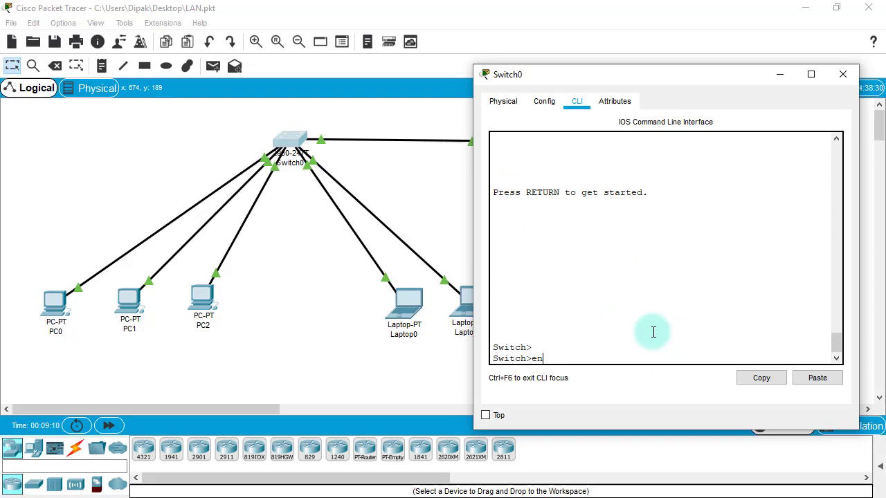
text(able)
key(Return)
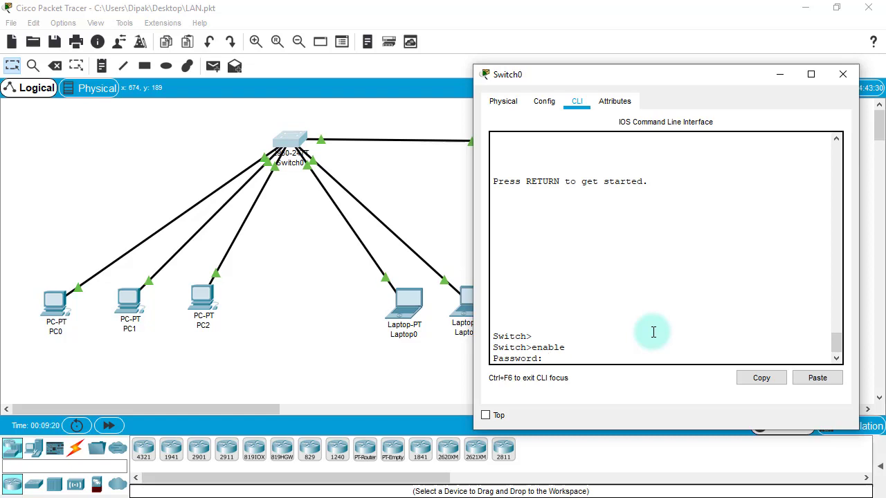
key(Return)
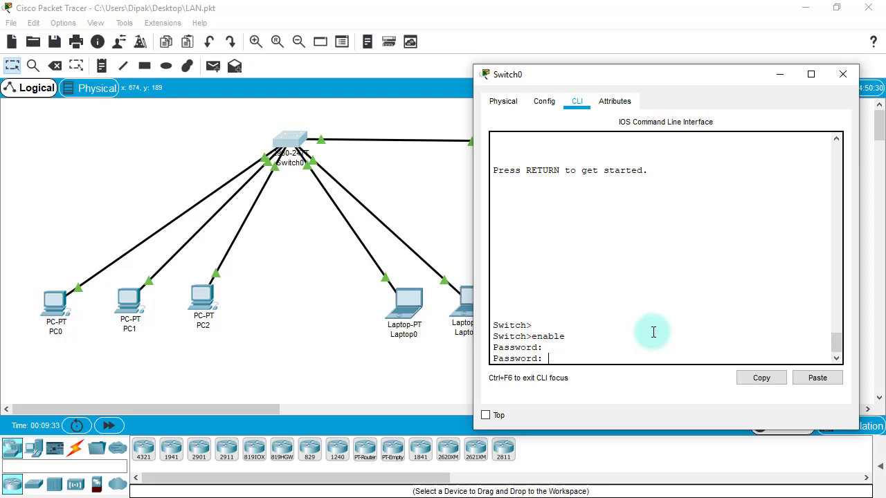
key(Return)
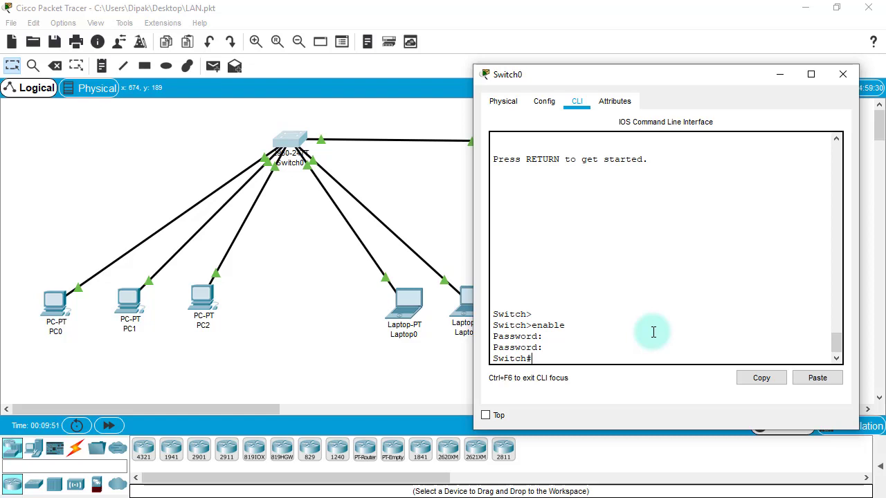
text(show ru)
text(nning)
text(-config)
- List the running config, highlight the enable secret 5 hash, and page to the end
key(Return)
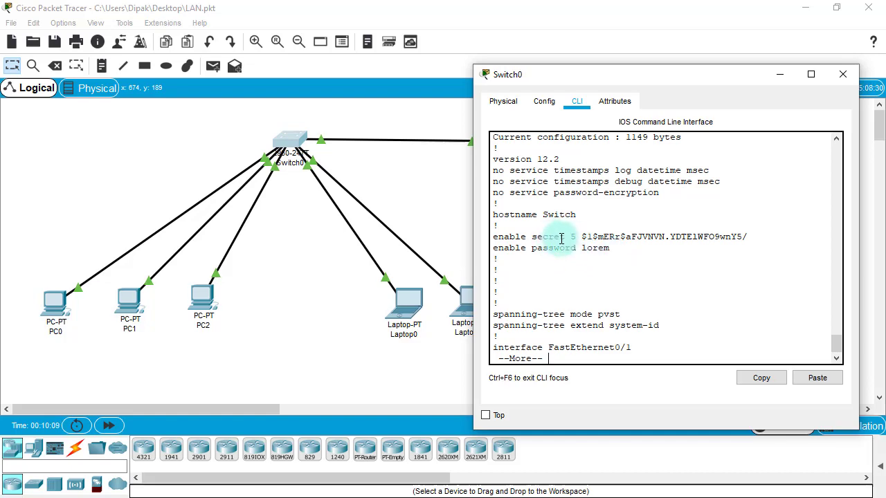
drag(570, 236, 759, 235)
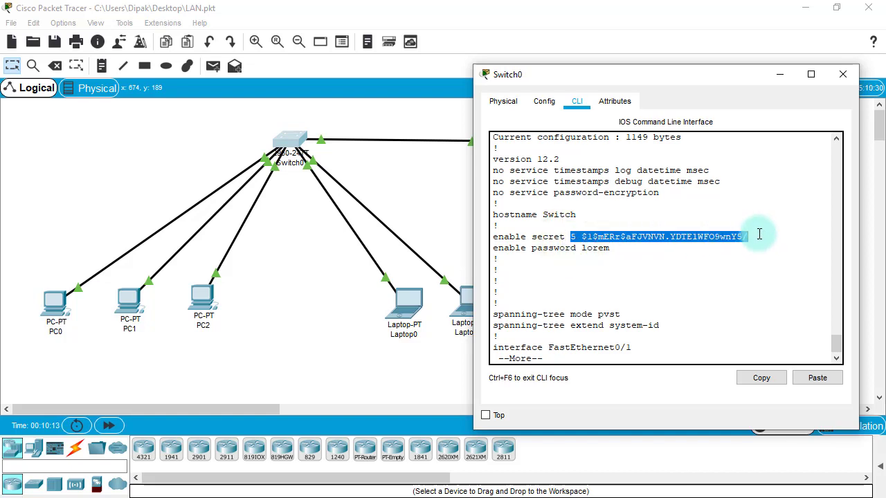
click(759, 234)
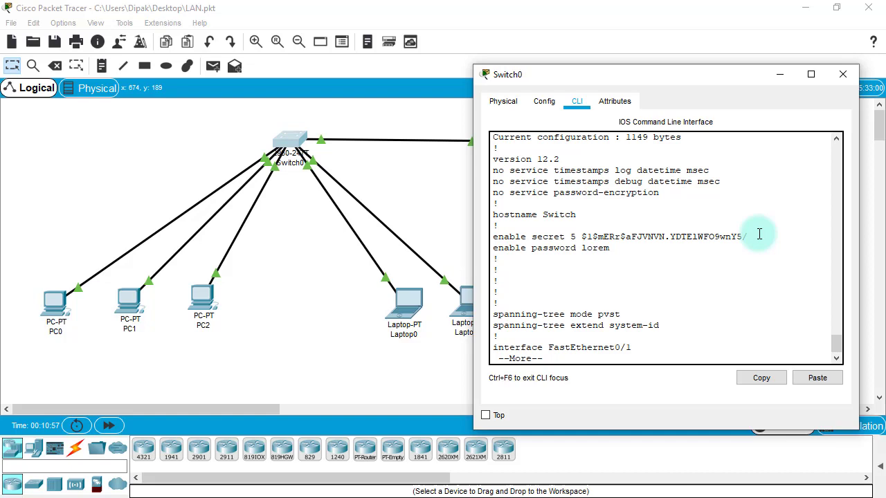
key(Return)
key(Return)
key(Return)
key(Return)
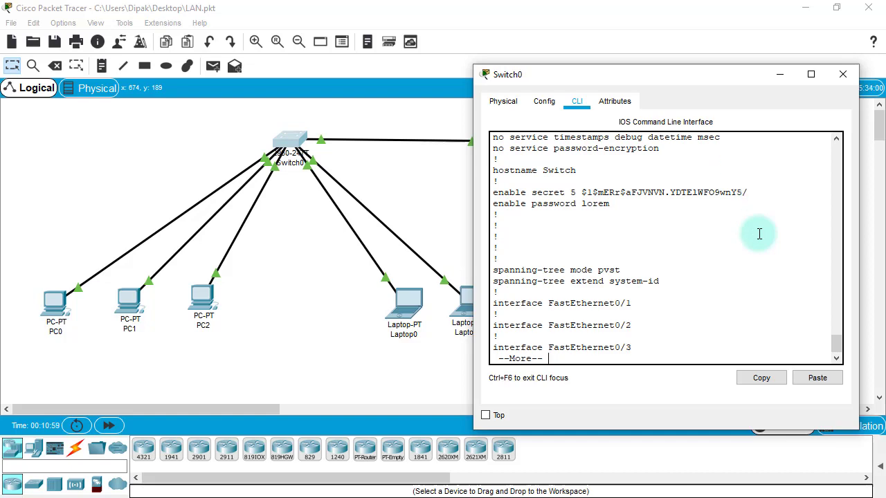
key(Return)
key(Return)
key(Return)
key(Return)
key(Return)
- Exit Switch0's console, then regain privileged mode using enable and the secret password
text(x)
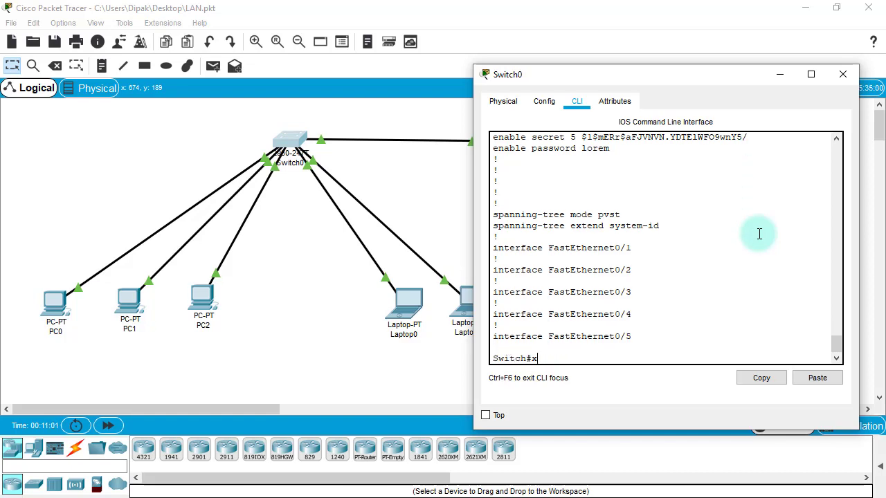
key(BackSpace)
text(xit)
key(Return)
key(Return)
key(Return)
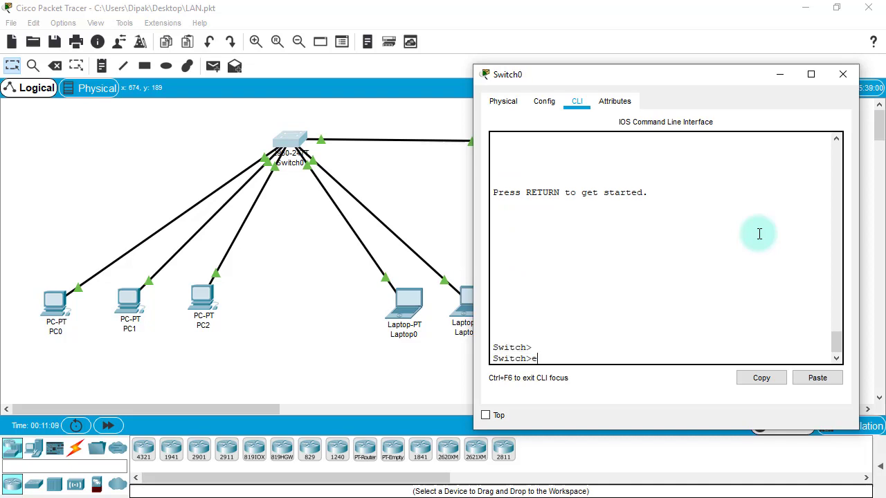
text(enable)
key(Return)
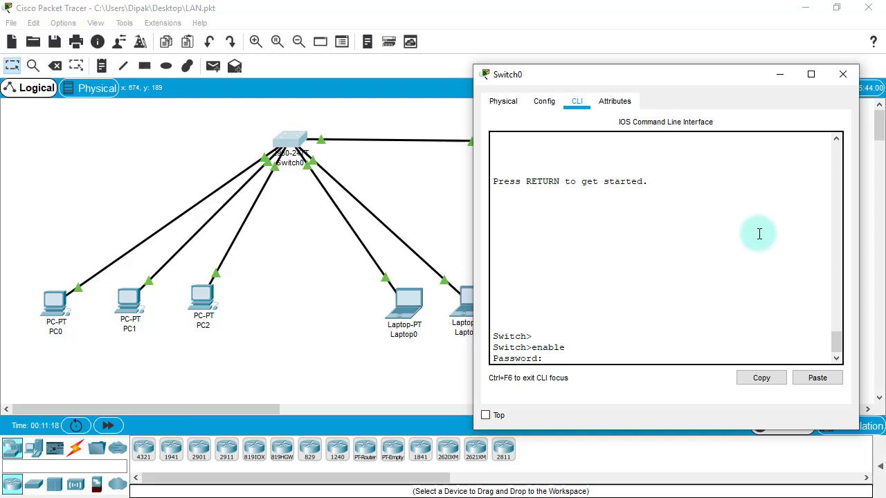
key(Return)
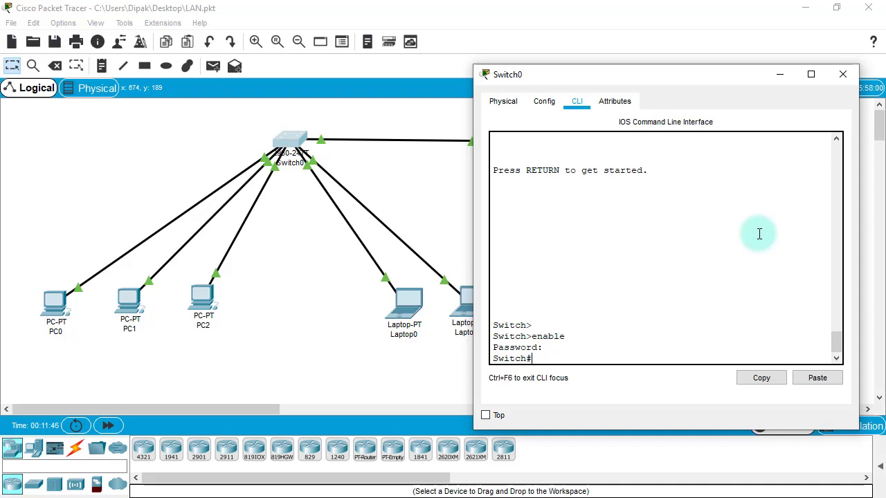
- Copy running-config to startup-config with the default filename, then log out of the console
text(copy r)
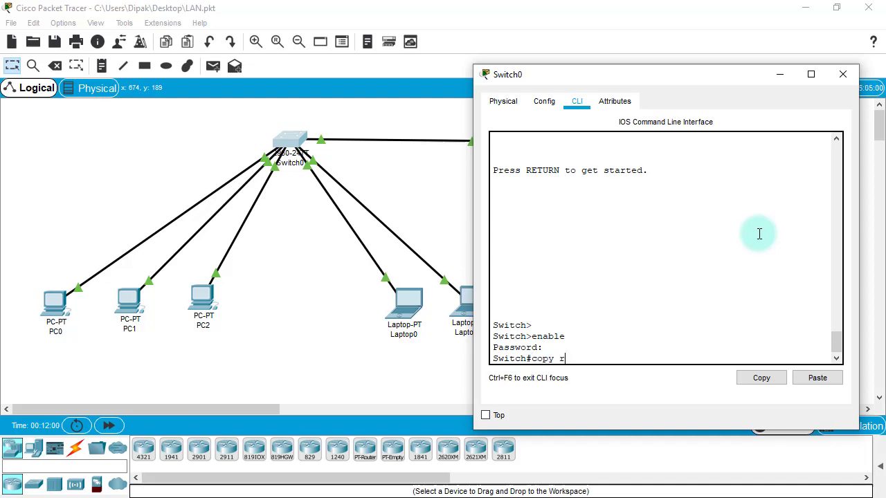
text(unning-conf)
text(ig startup-c)
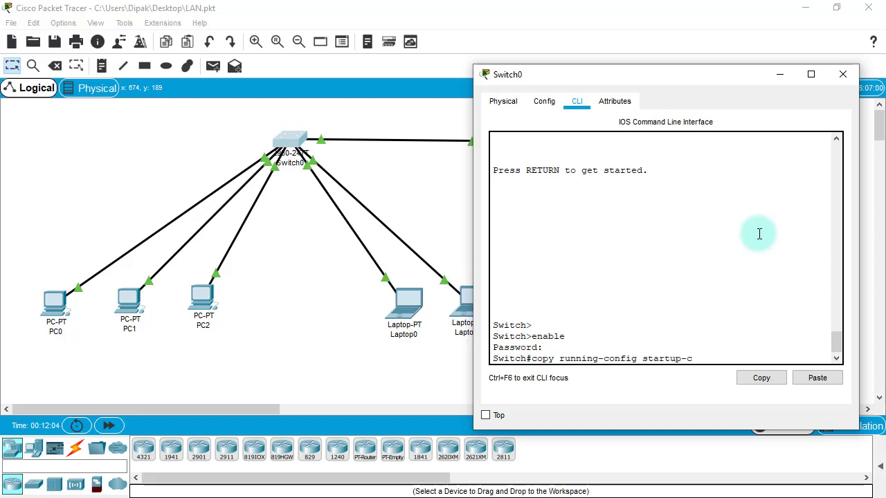
text(onfig)
key(Return)
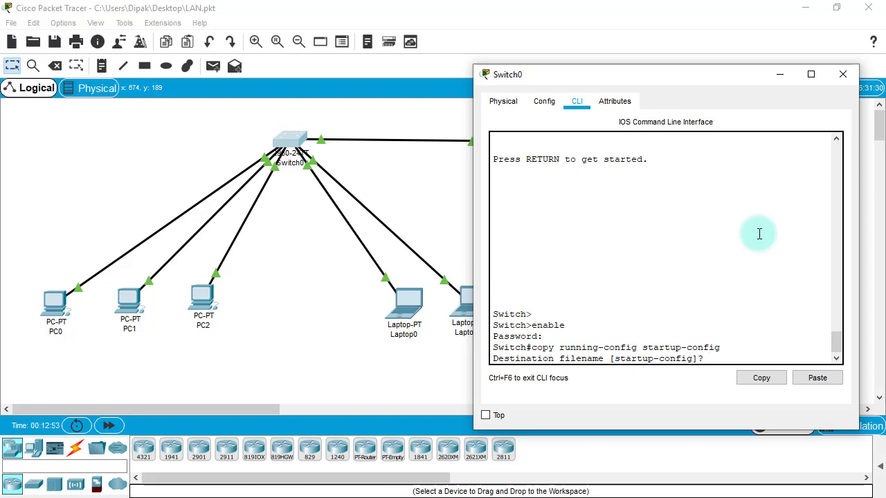
key(Return)
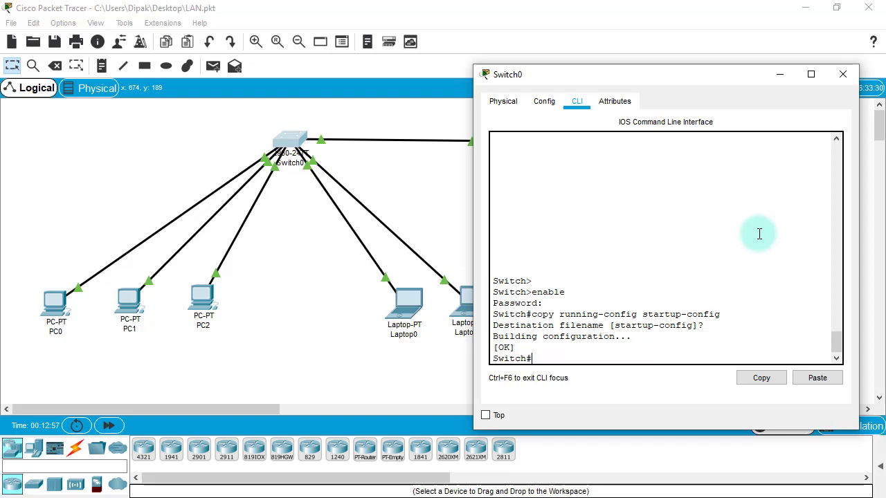
text(exit)
key(Return)
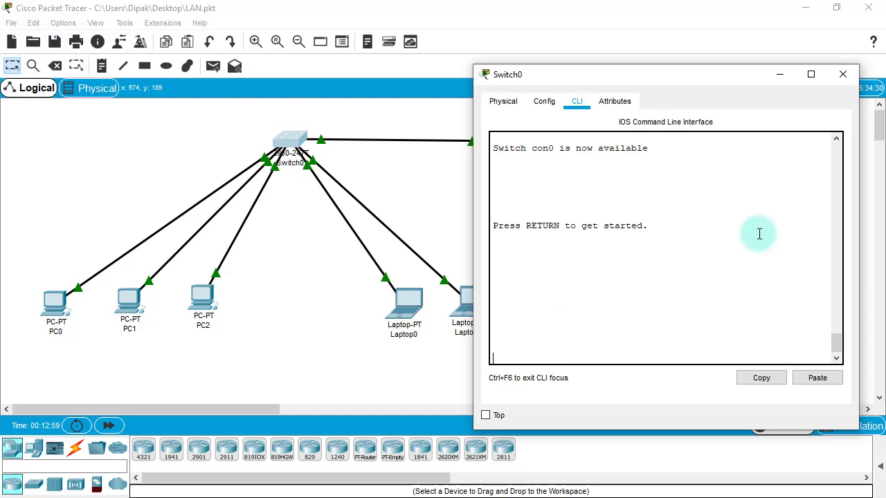
- Restart the console and reach Switch# via enable, succeeding on the second password attempt
key(Return)
key(Return)
text(en)
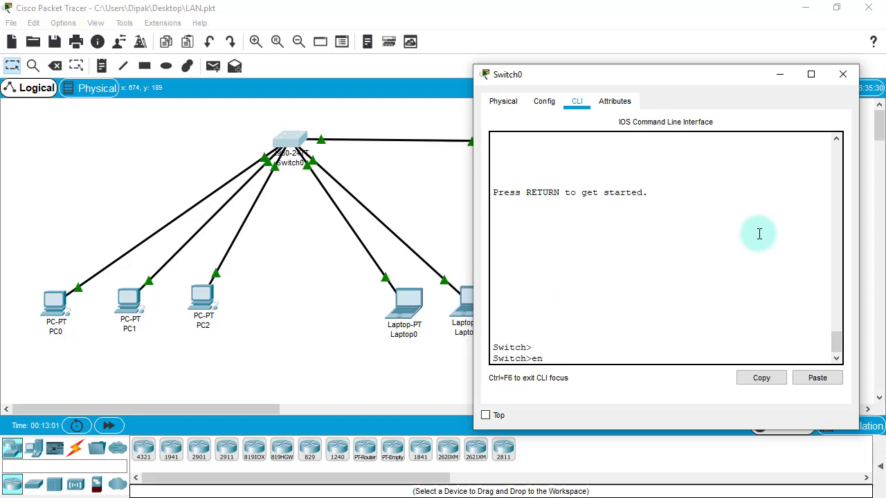
text(able)
key(Return)
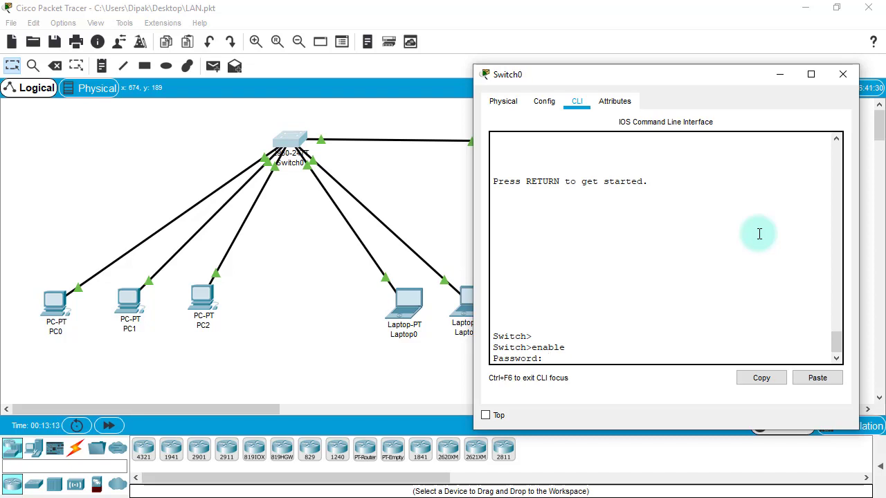
key(Return)
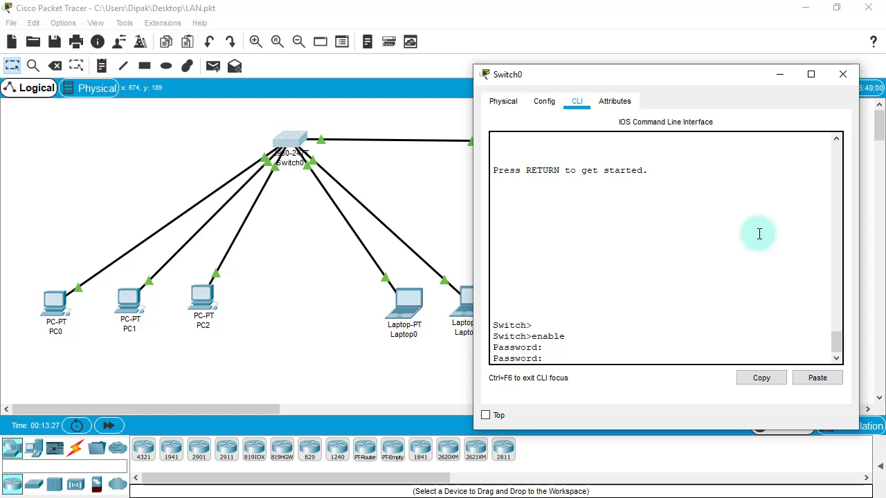
key(Return)
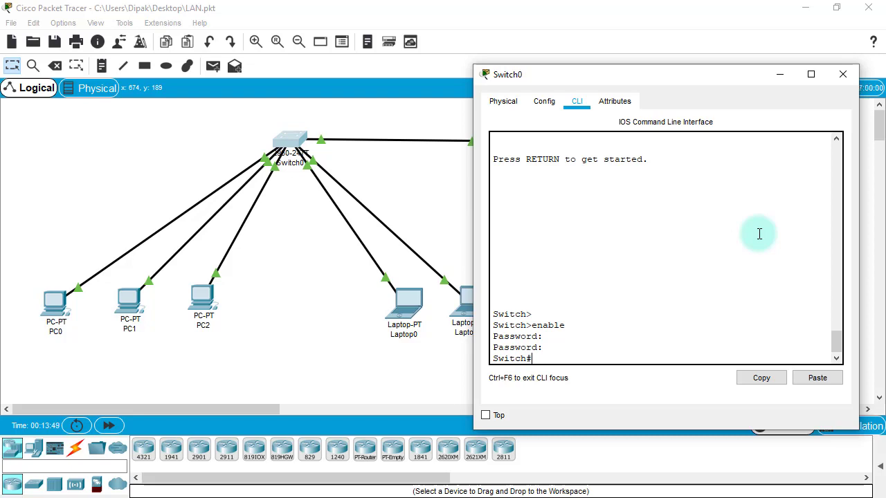
- Enter global configuration mode; the command 'fastethernet 0/3' is rejected as invalid
text(con)
text(figure)
text( terminal)
key(Return)
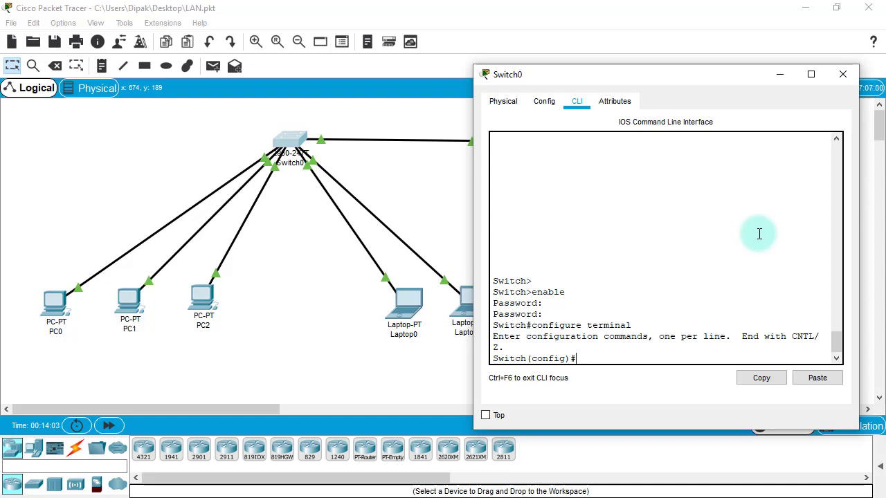
text(fast)
text(ethere)
key(BackSpace)
text(net)
text( 0)
text(/3)
key(Return)
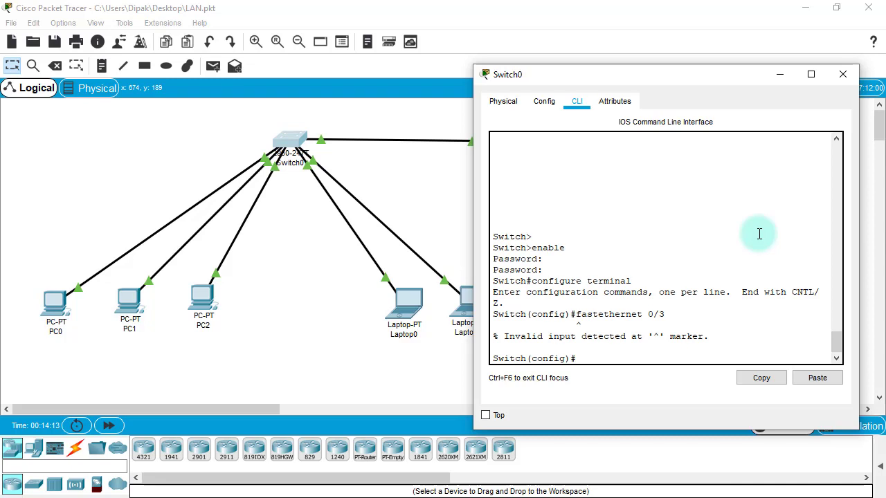
- Select interface FastEthernet0/3 and shut it down
text(intera)
key(BackSpace)
text(face)
text( faste)
text(thernet )
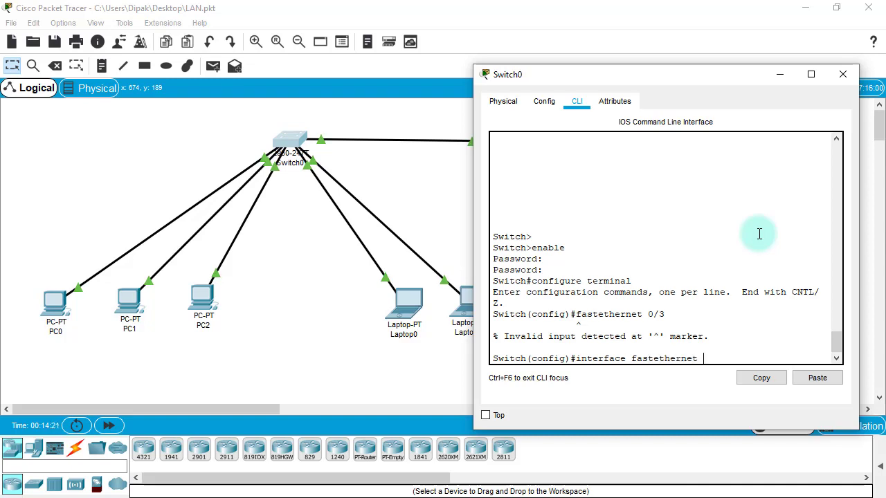
text(0/3)
key(Return)
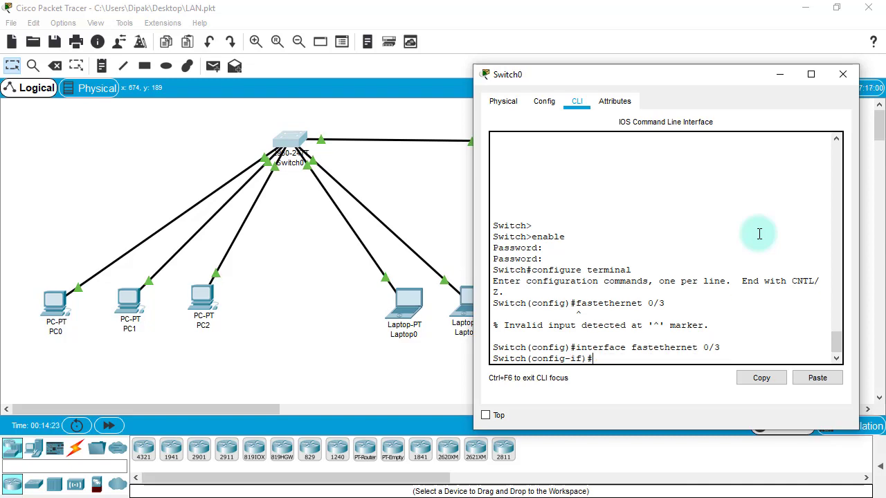
text(shutd)
text(own)
key(Return)
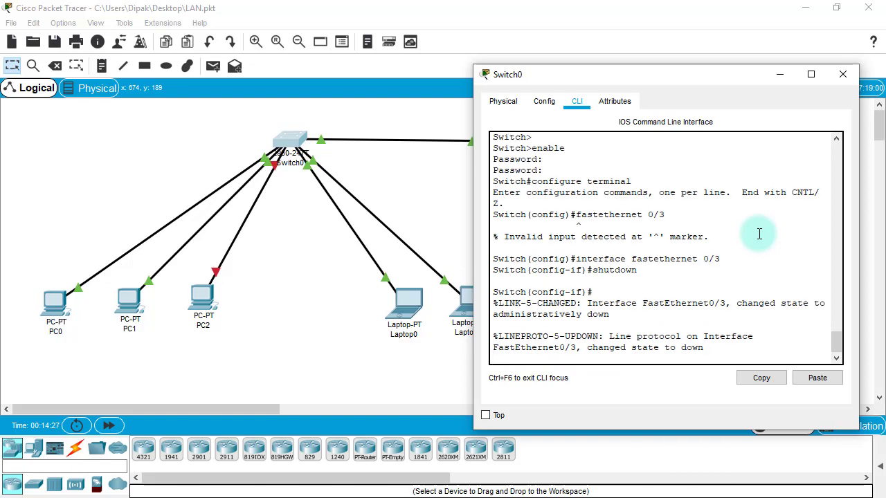
key(Return)
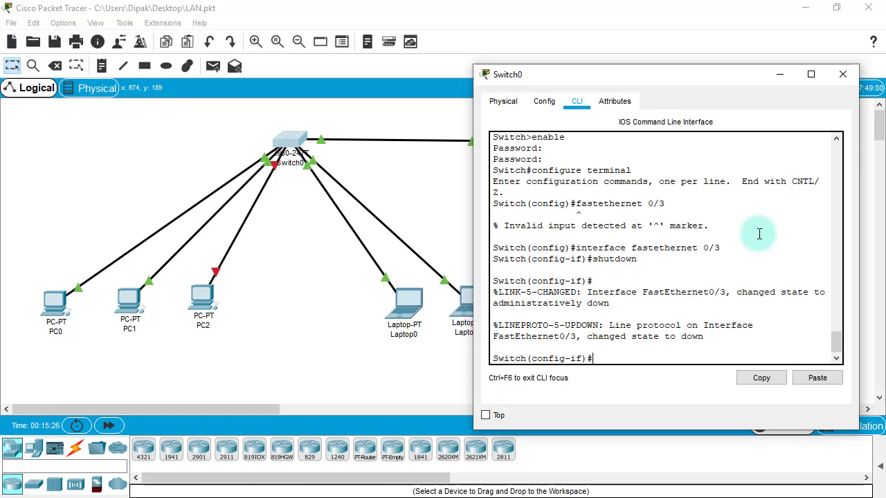
- Run no shutdown on FastEthernet0/3 to restore the link to PC2
text(no)
text( shutdown)
key(Return)
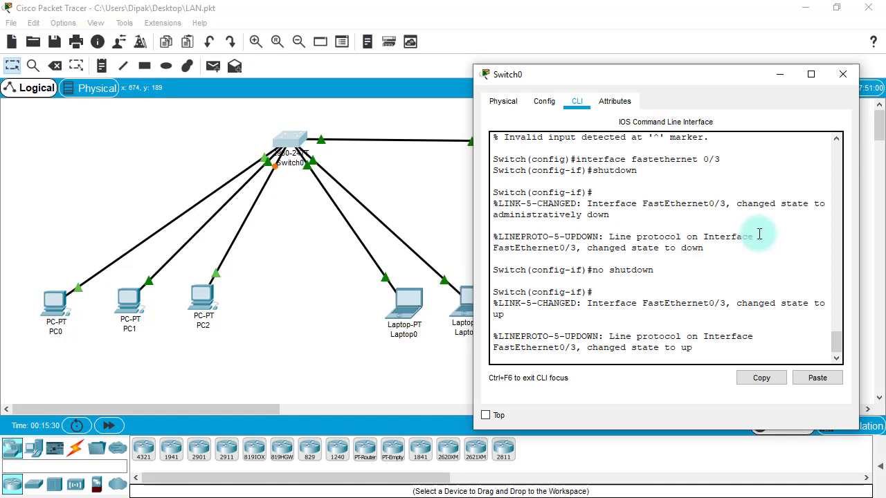